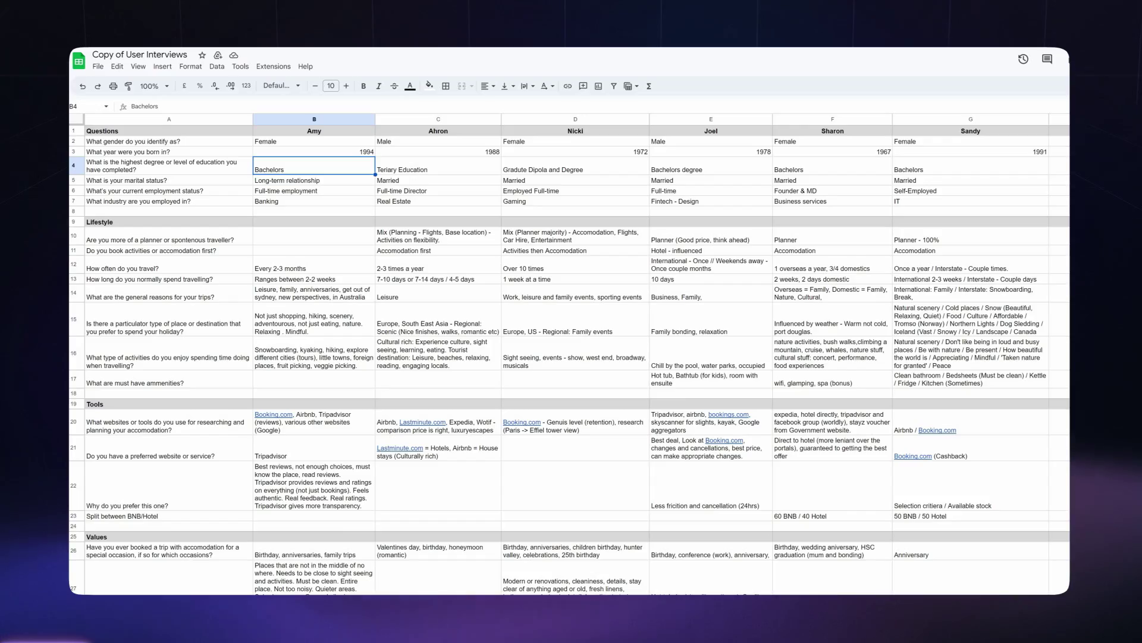
- Scroll down the Copy of User Interviews sheet to view participants' interview answers
scroll(569, 357, down, 2)
scroll(514, 274, down, 15)
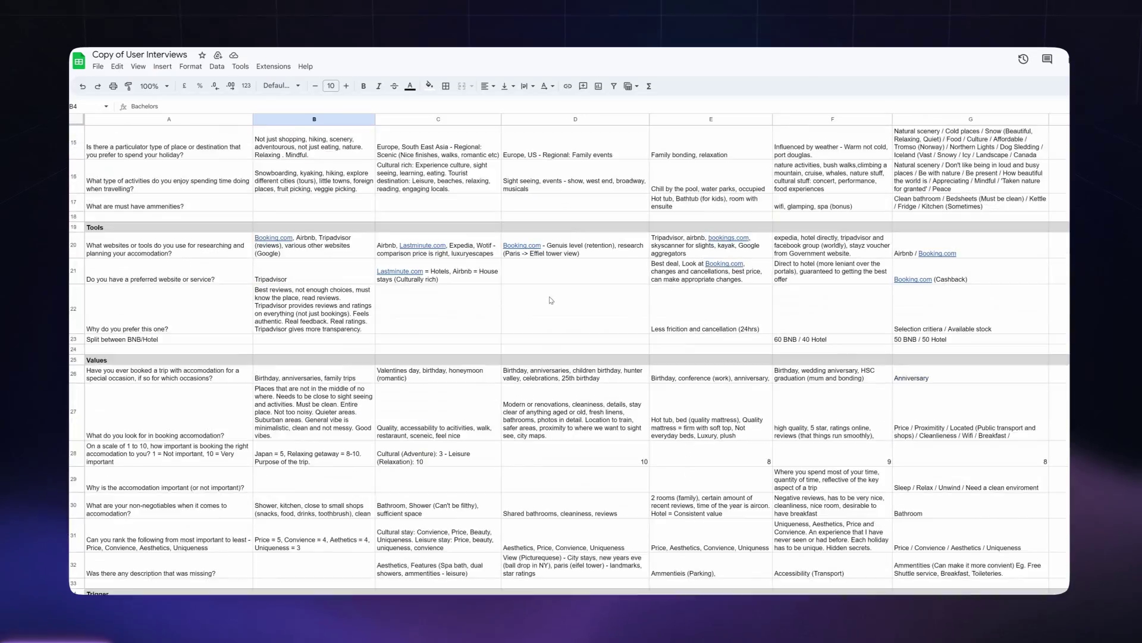
- Freeze question column A so it stays in place while scrolling
scroll(514, 273, up, 15)
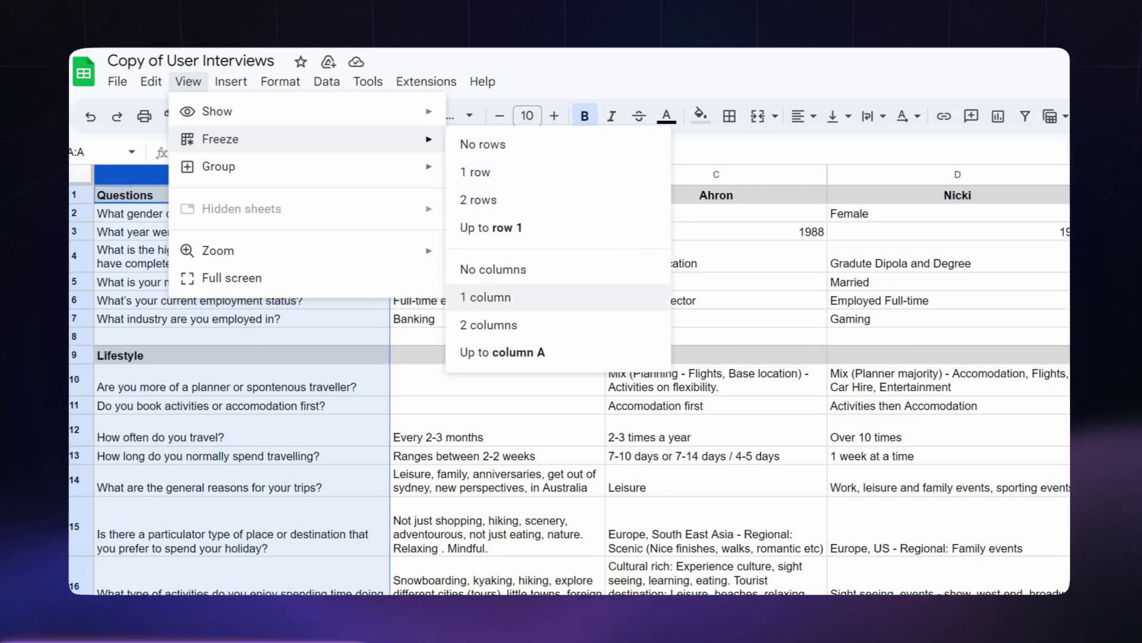
click(486, 296)
scroll(304, 589, down, 15)
scroll(304, 590, up, 5)
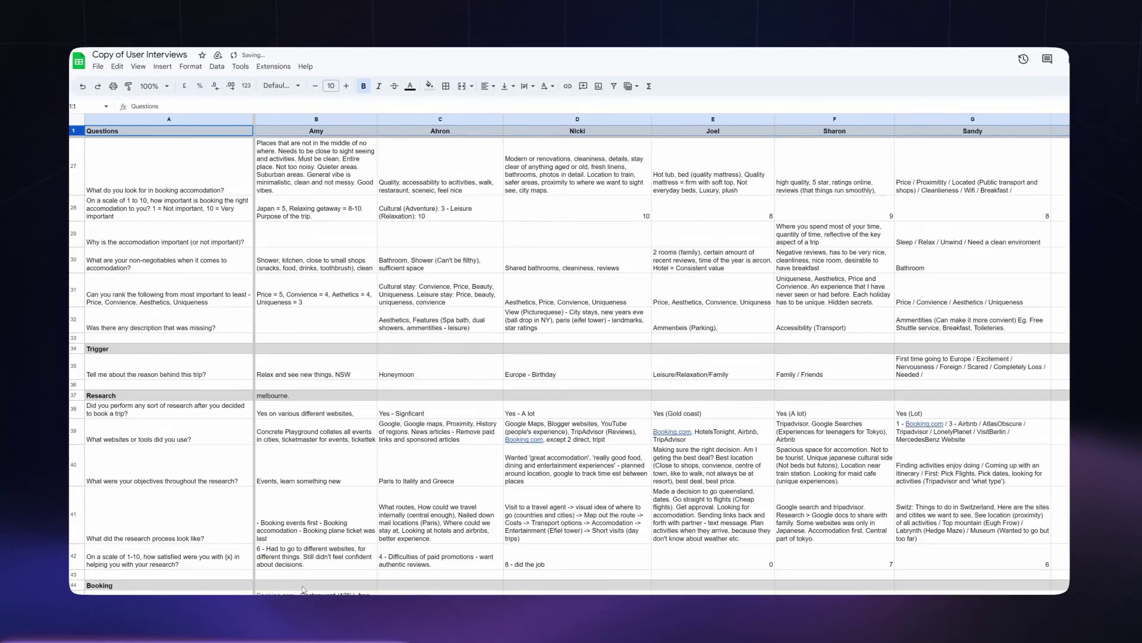
scroll(304, 589, up, 10)
scroll(303, 589, right, 5)
scroll(304, 589, left, 3)
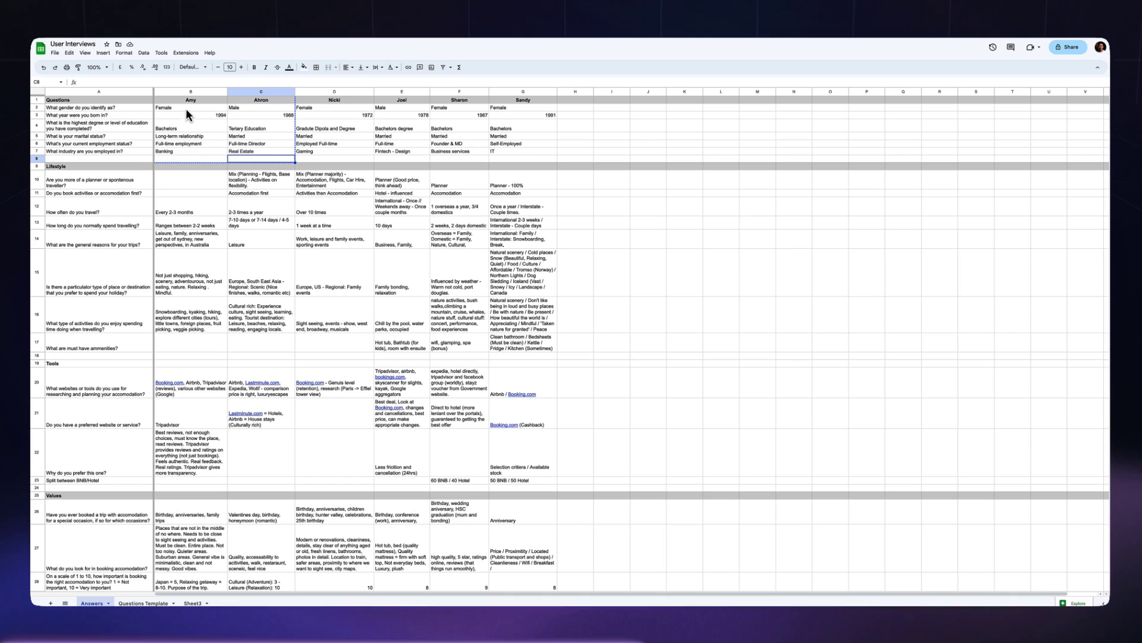
- Copy the first two interviewees' answers, B1:C8, and paste them into FigJam
drag(181, 102, 262, 157)
key(super+c)
key(super+Tab)
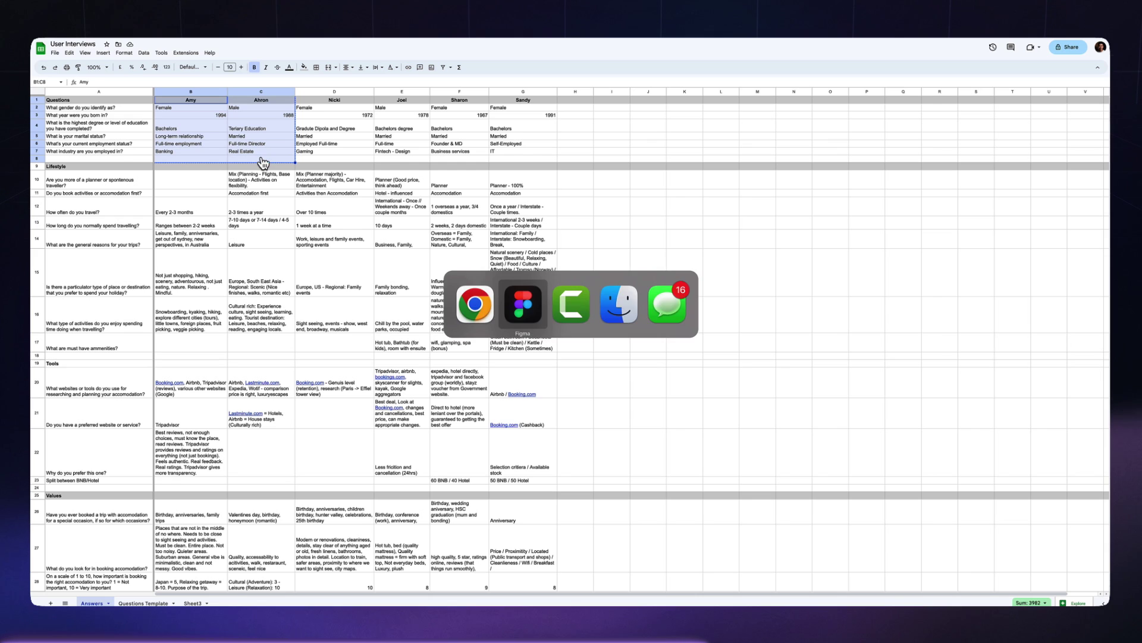
key(super+v)
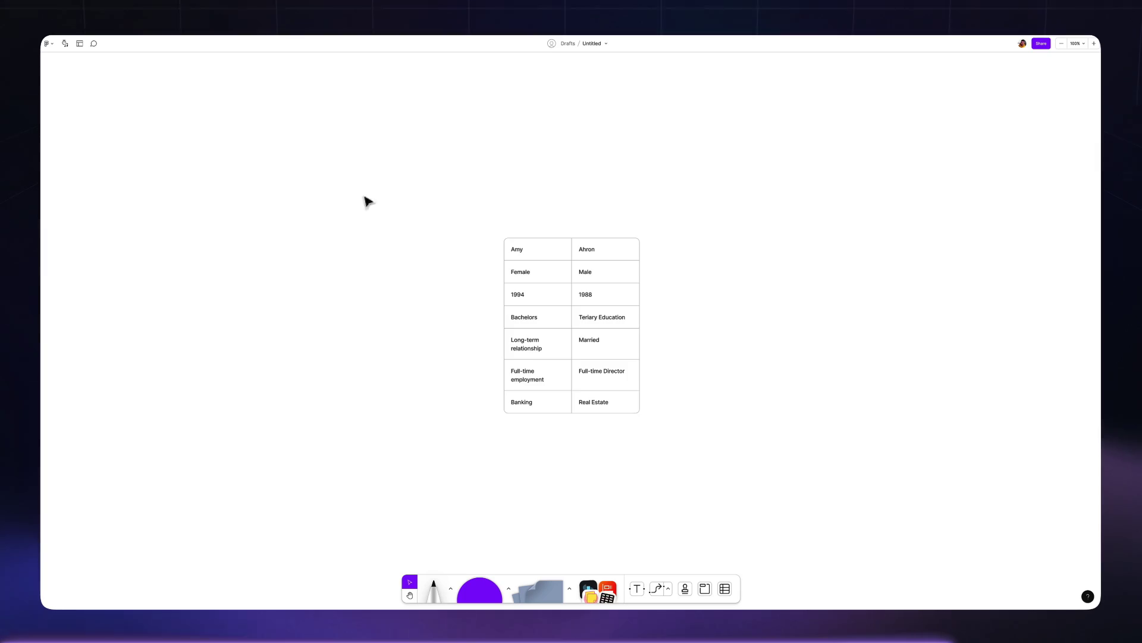
- Turn the pasted answer table into yellow sticky notes using the Table to Sticky notes plugin
drag(367, 201, 659, 441)
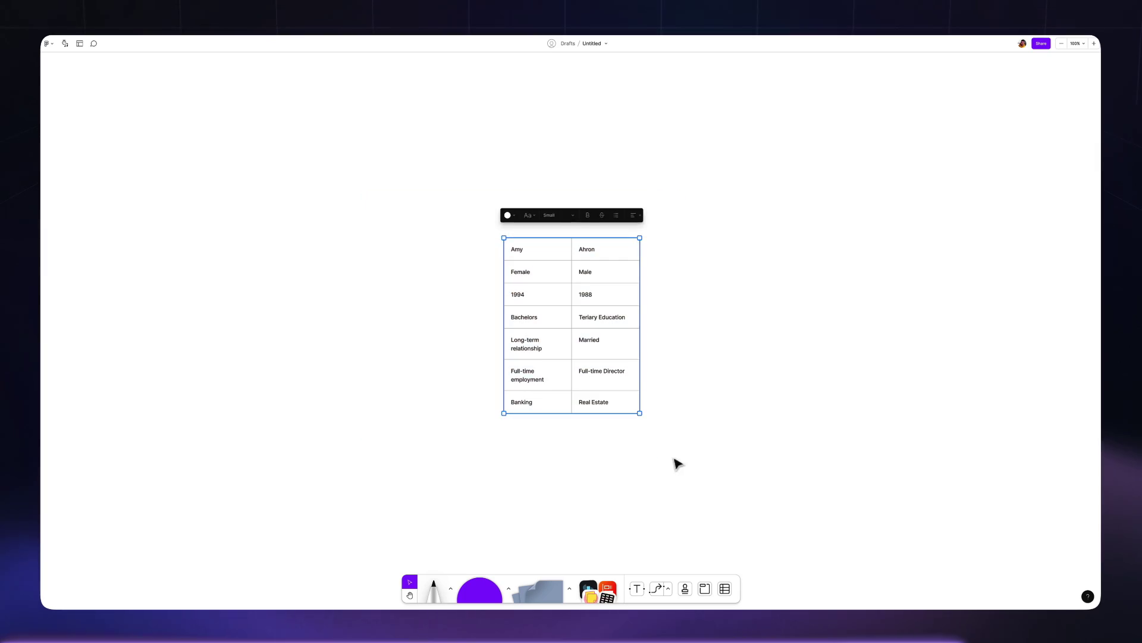
click(597, 590)
text(Table to sticky notes)
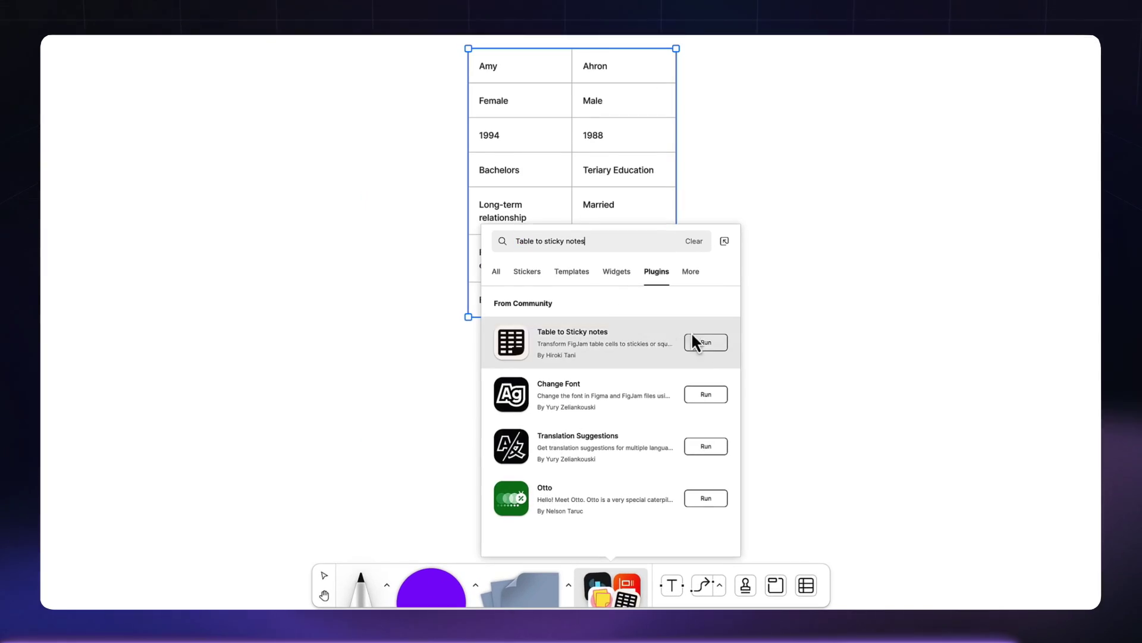
click(693, 336)
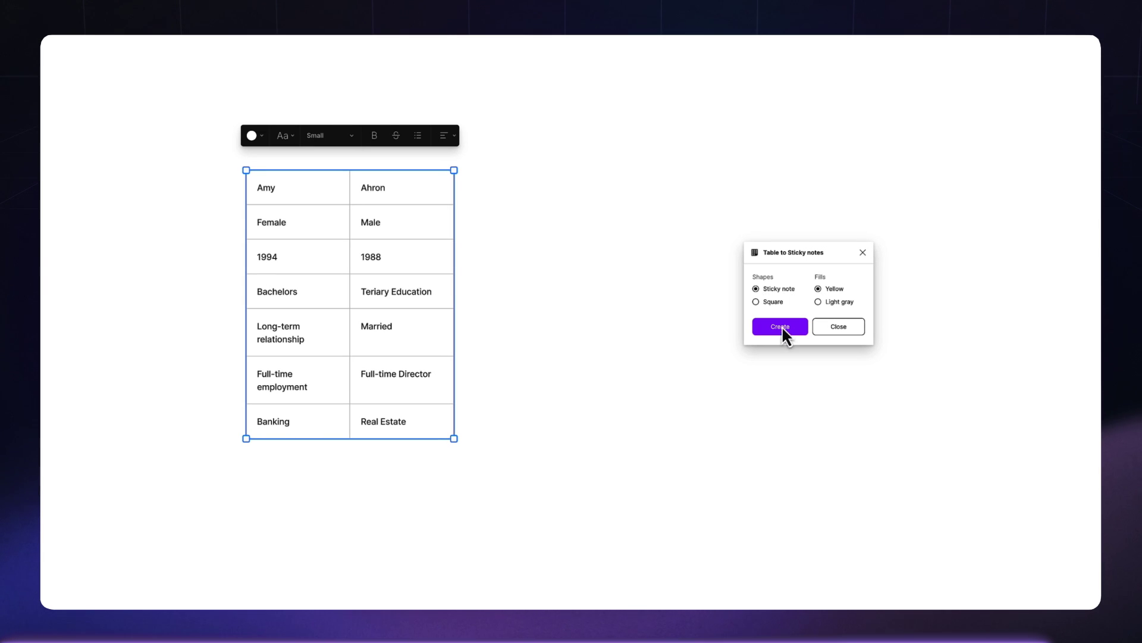
click(780, 327)
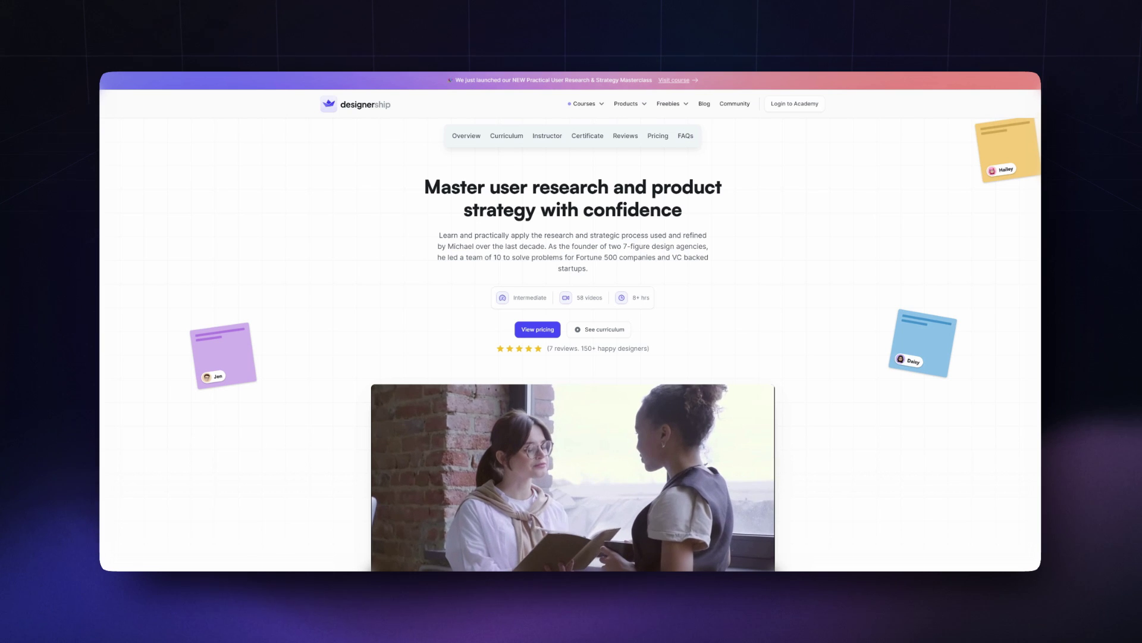
scroll(572, 322, down, 2)
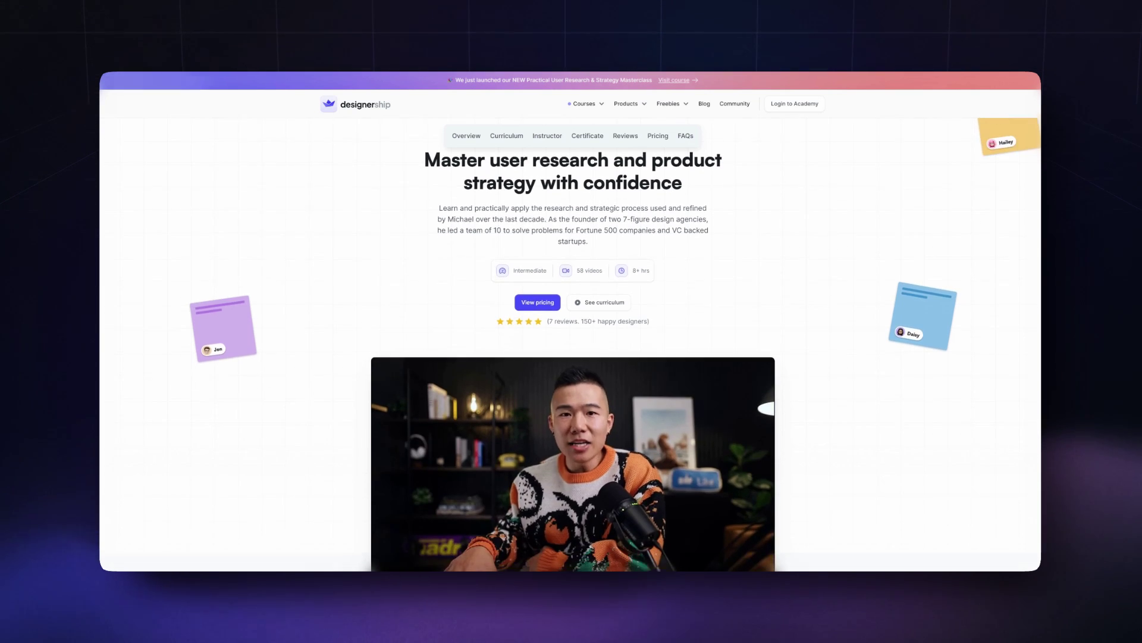
scroll(571, 321, down, 10)
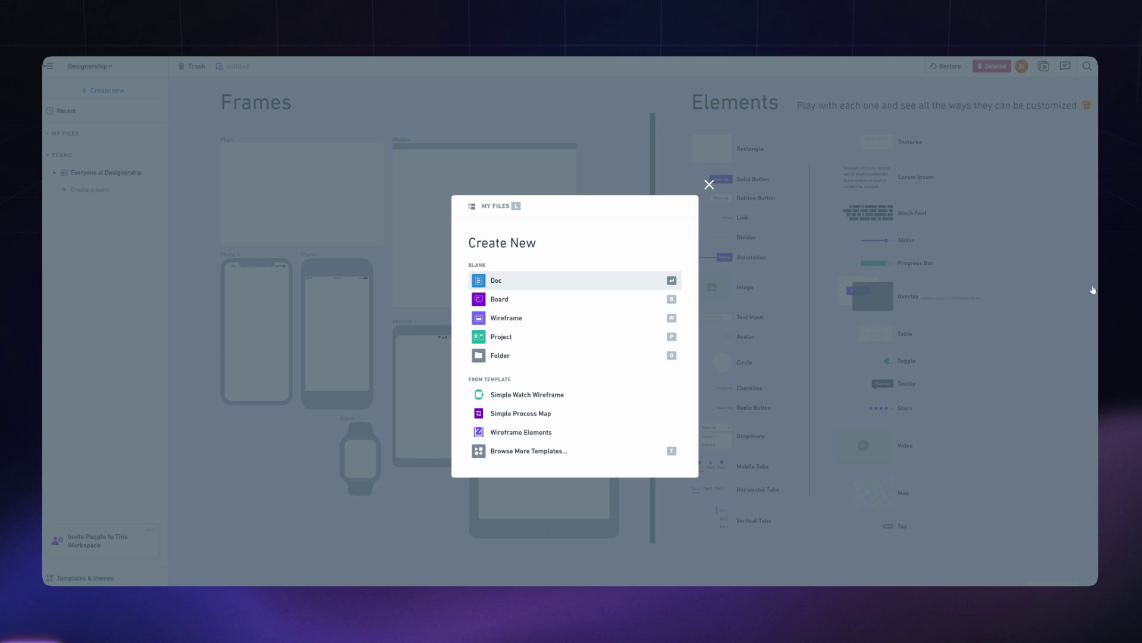
- Start a new Whimsical board from the Landing Page wireframe template
key(Down)
key(Down)
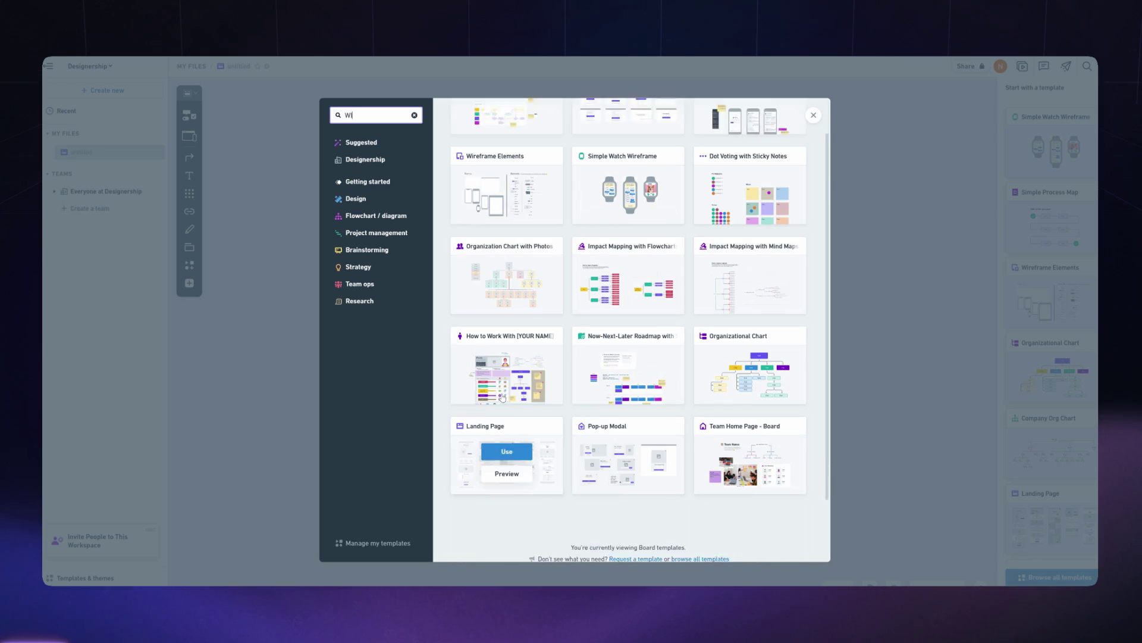
scroll(502, 398, down, 1)
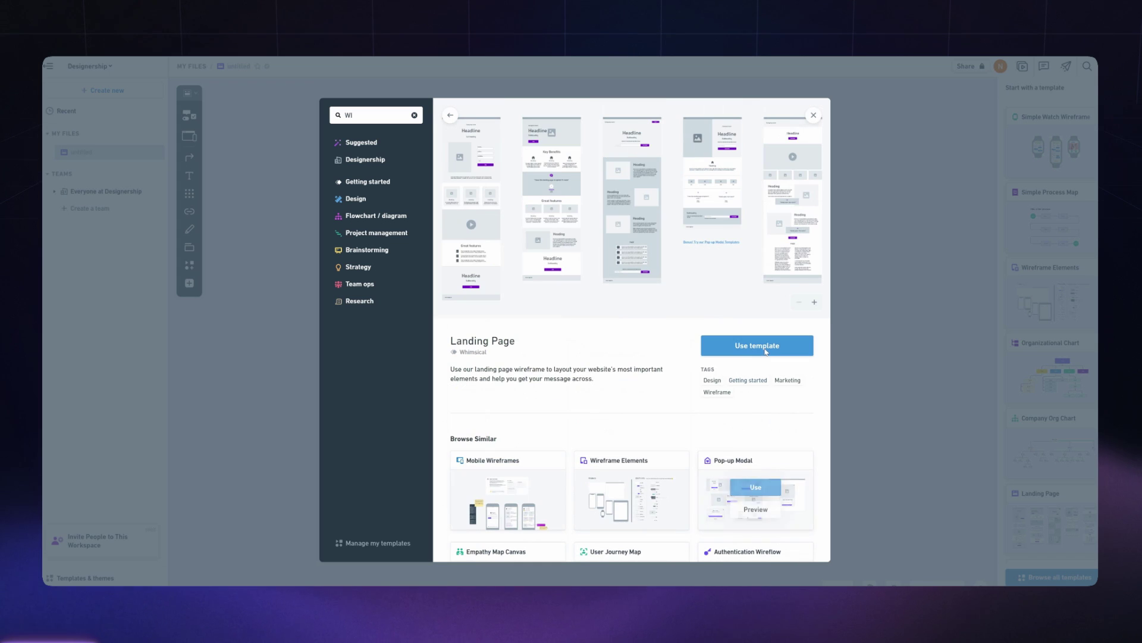
click(803, 342)
- Place an image block in the empty left slot and select the tablet's PDF placeholder
drag(460, 330, 463, 329)
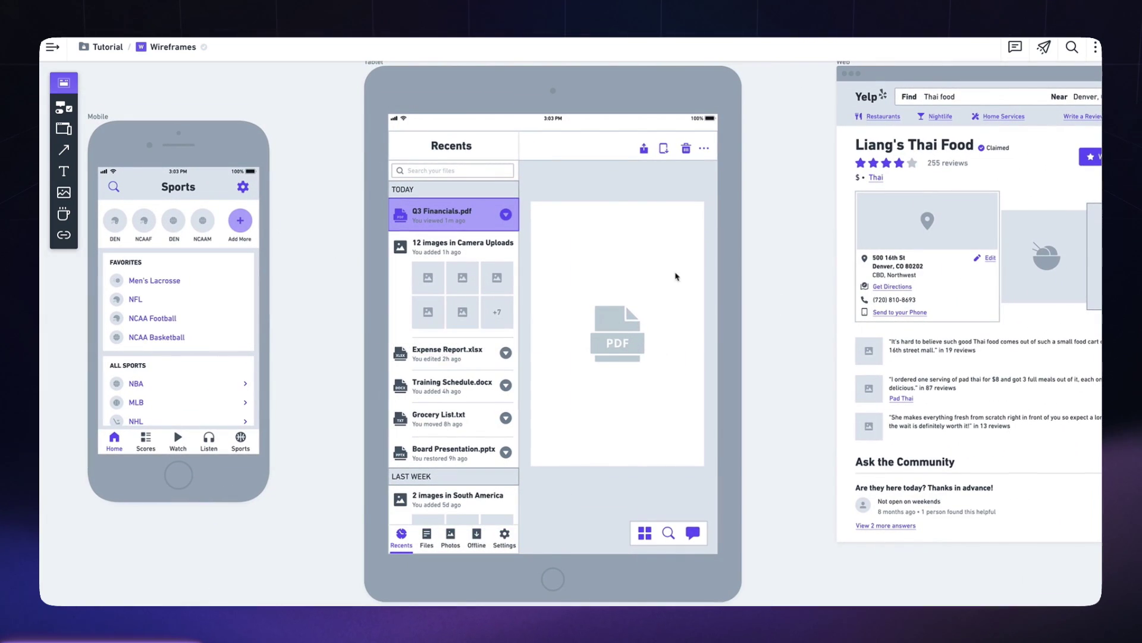
click(531, 205)
click(638, 178)
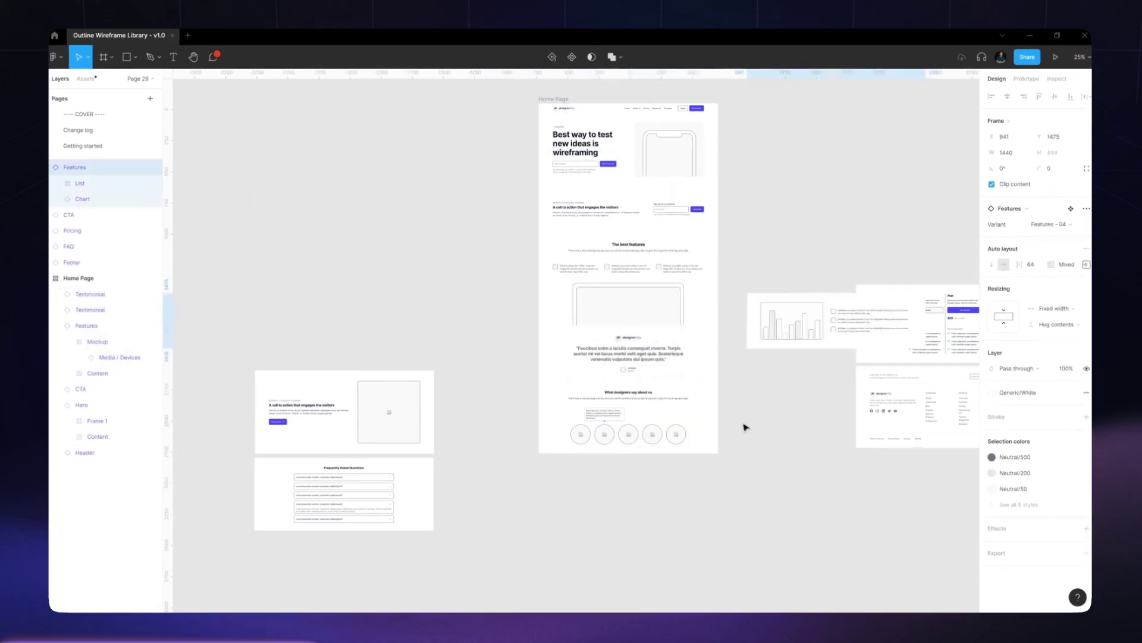
- Select the FAQ and Footer components on the sitemap board
drag(309, 411, 630, 581)
scroll(630, 416, down, 3)
click(395, 302)
drag(395, 302, 599, 494)
click(938, 194)
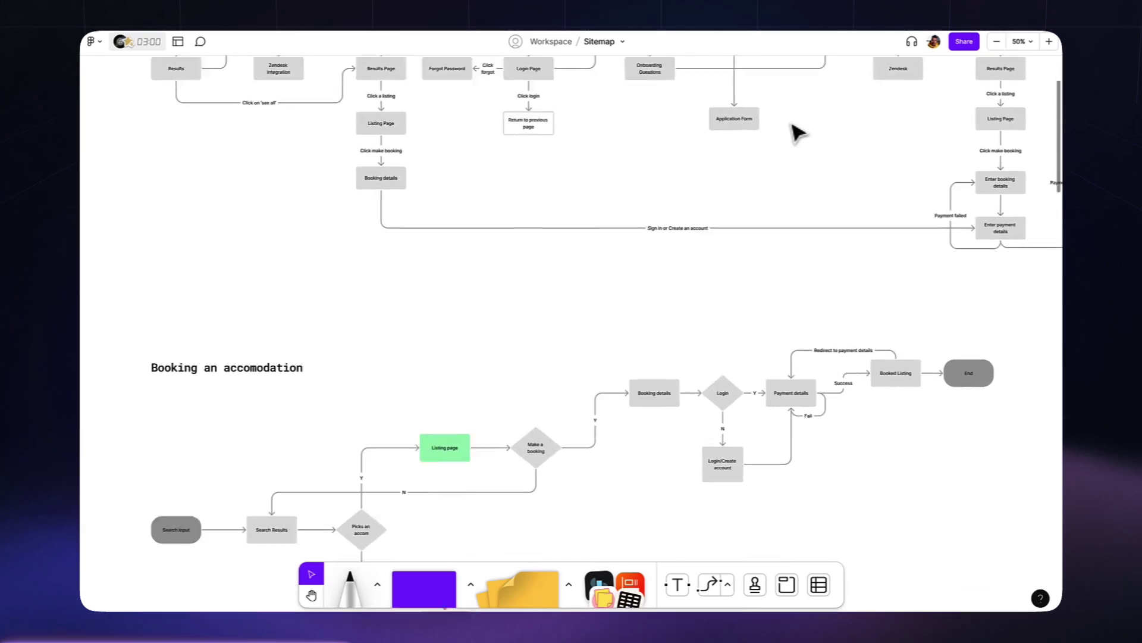
- Duplicate the Italic box and place the copy just below it
scroll(796, 132, down, 5)
scroll(796, 132, down, 10)
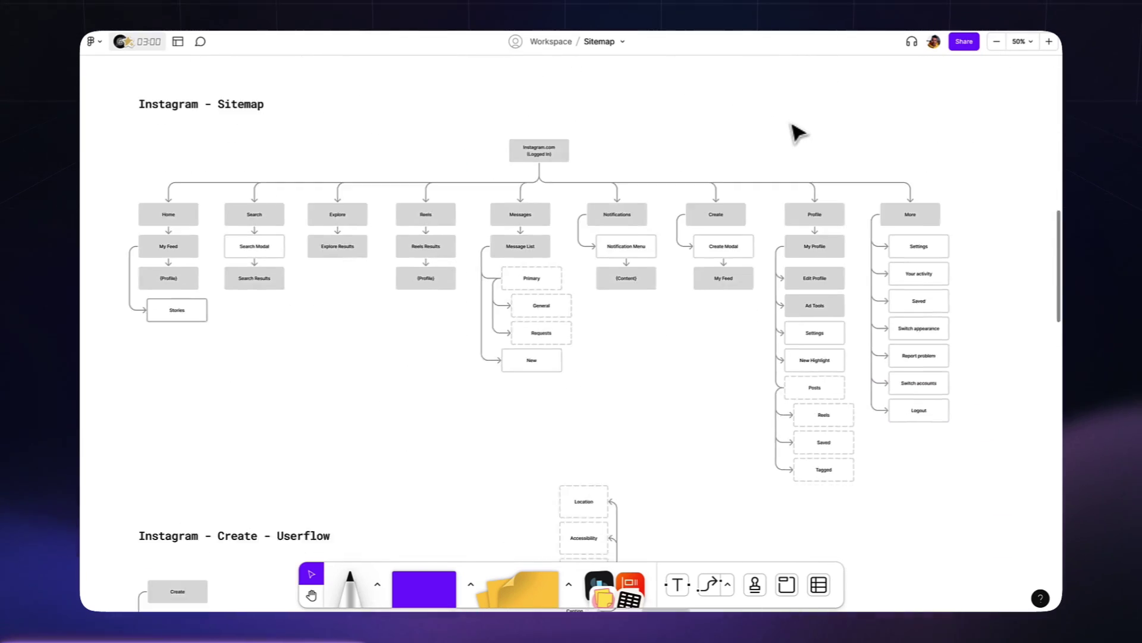
scroll(795, 132, down, 10)
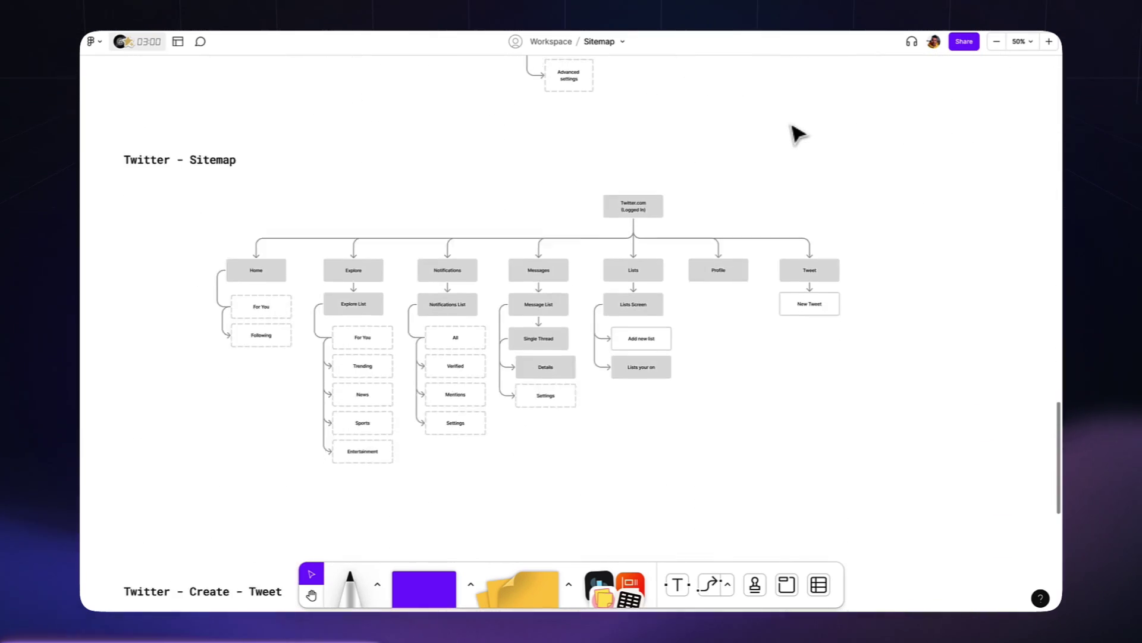
scroll(658, 349, down, 1)
scroll(793, 268, up, 5)
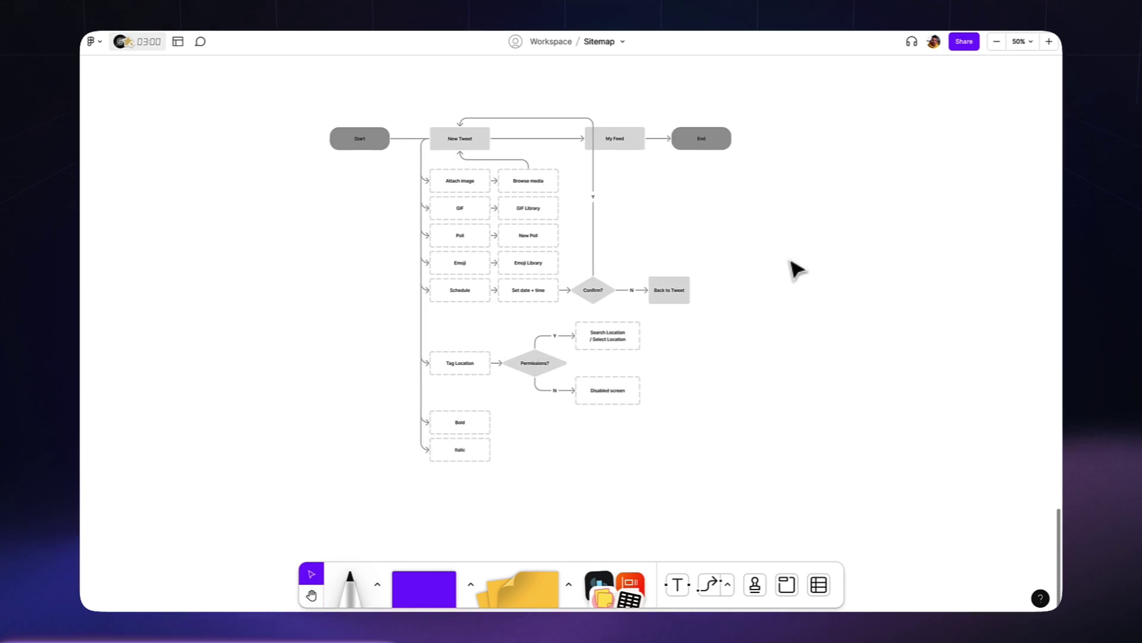
scroll(770, 319, down, 4)
click(437, 424)
key(ctrl+d)
drag(395, 442, 393, 497)
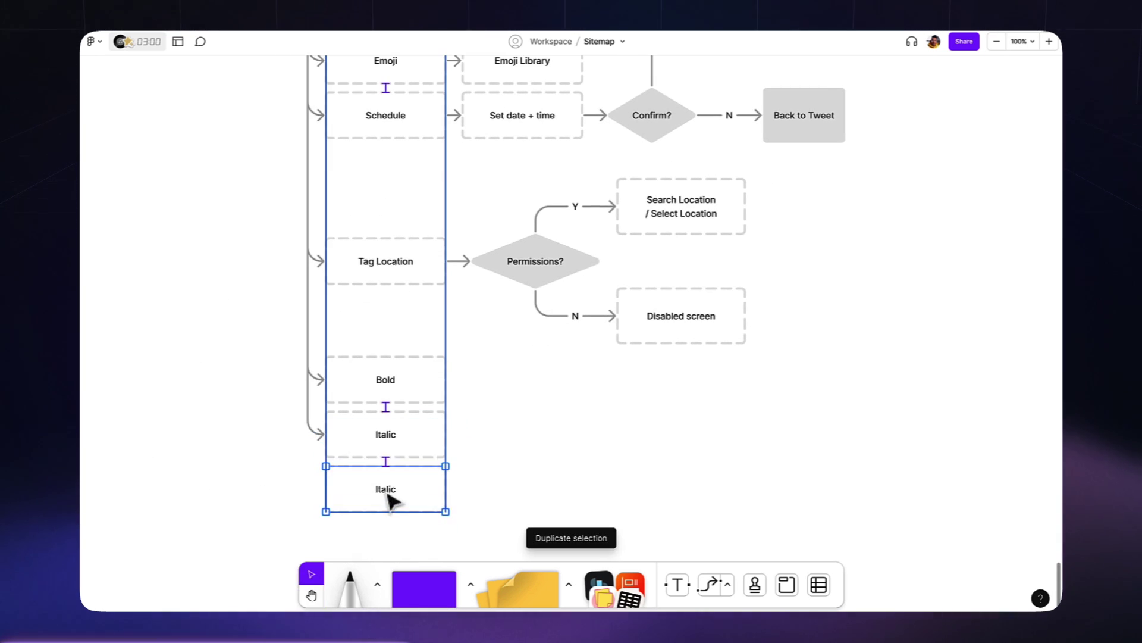
- Label the duplicated box 'Cancel' in the flowchart
scroll(422, 478, down, 1)
scroll(665, 327, up, 6)
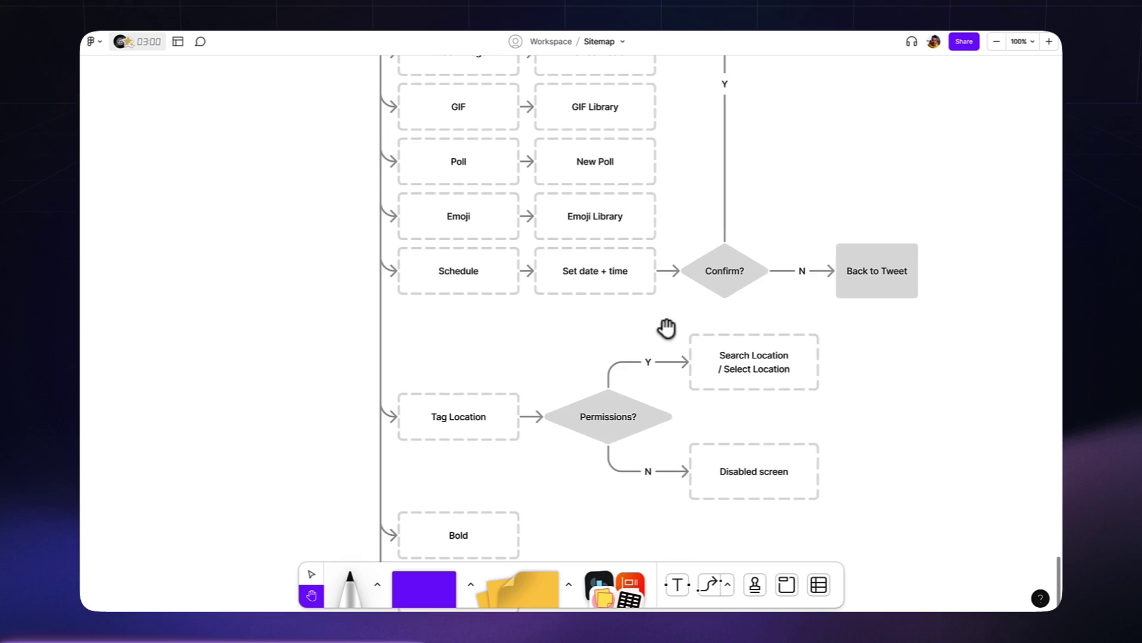
drag(398, 135, 388, 460)
scroll(388, 460, down, 7)
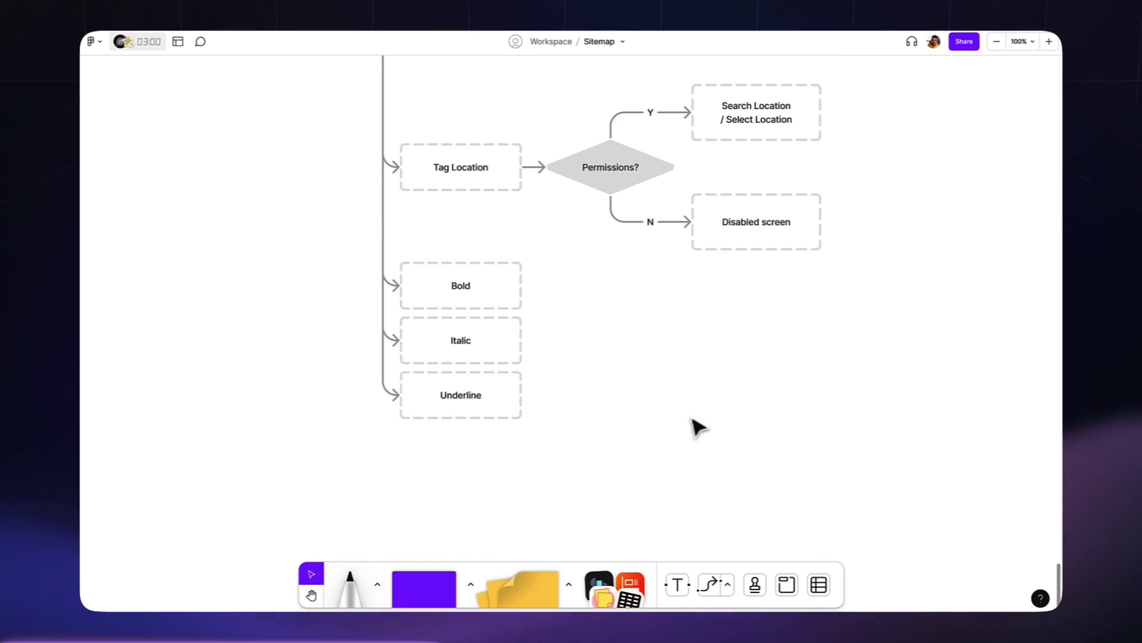
scroll(586, 428, right, 1)
scroll(586, 427, up, 1)
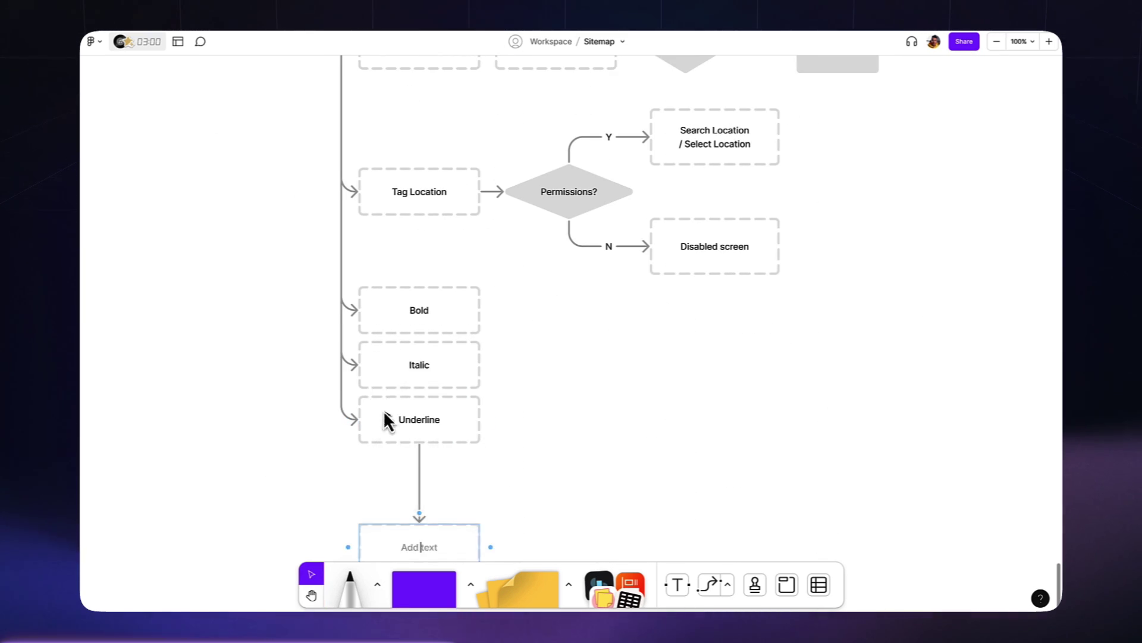
text(Cancel)
- Deselect and zoom out to view more of the booking flowchart and sitemaps
key(Escape)
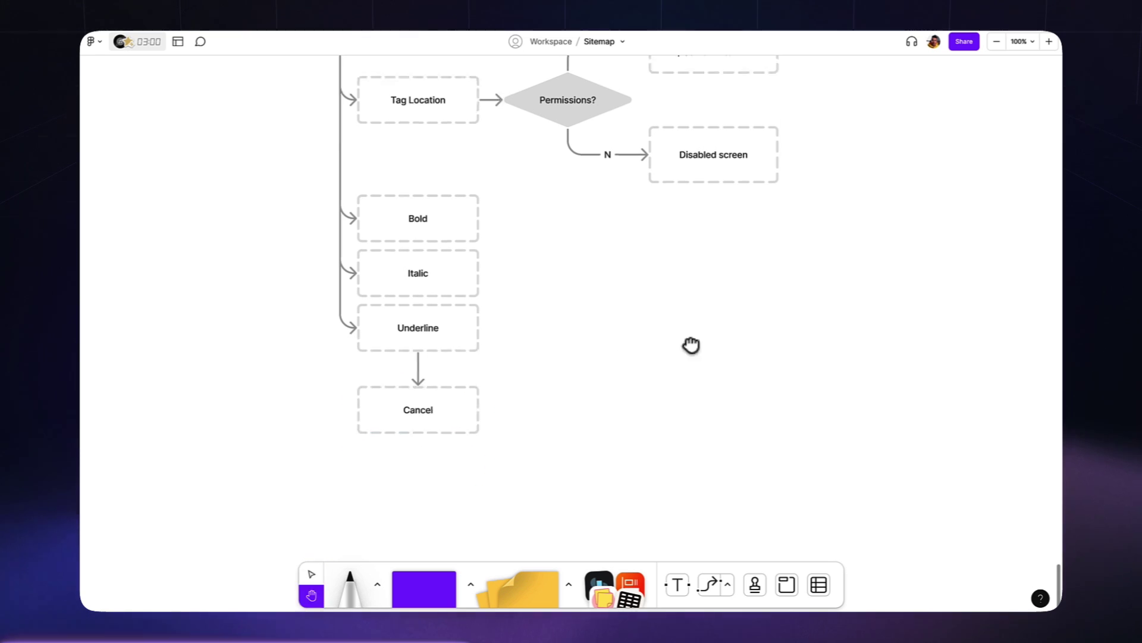
key(ctrl+minus)
scroll(722, 255, up, 20)
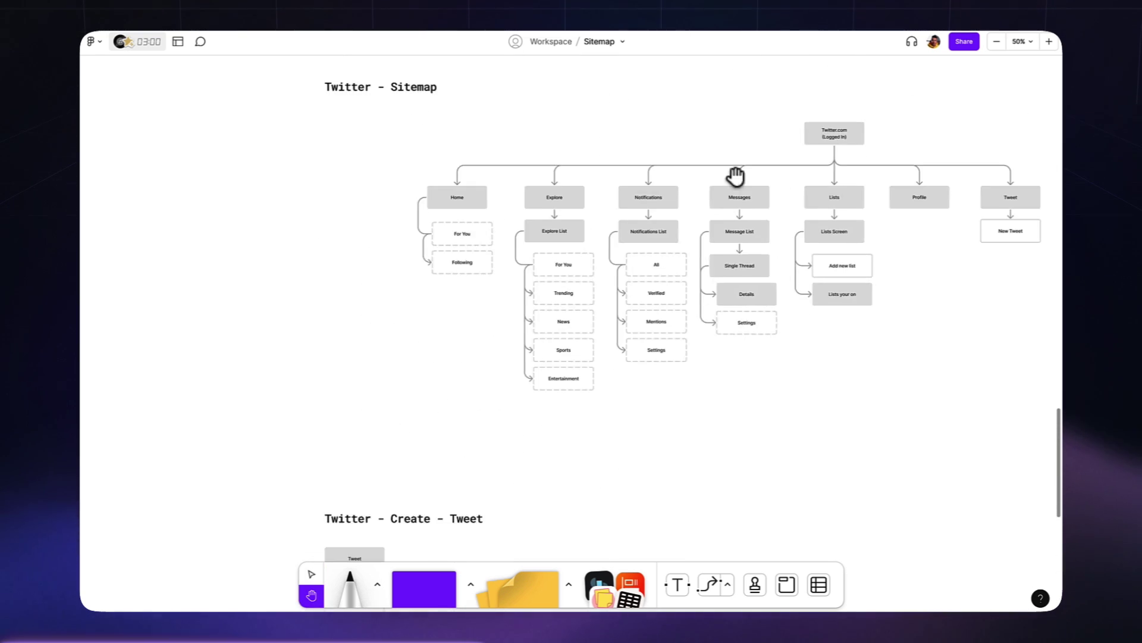
scroll(708, 339, up, 20)
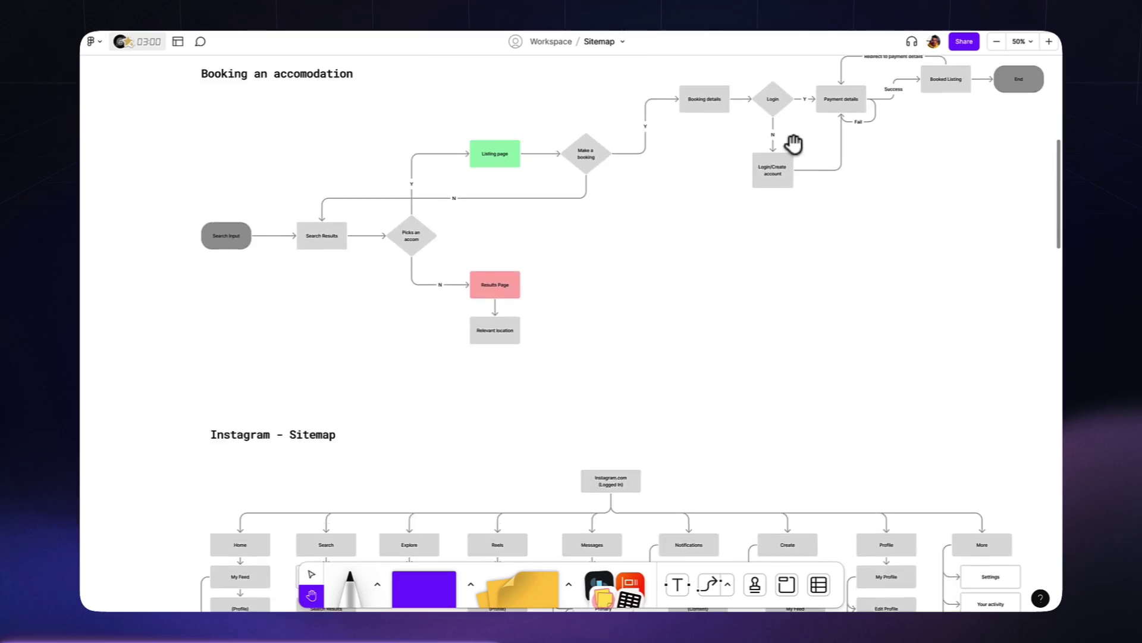
scroll(580, 260, right, 10)
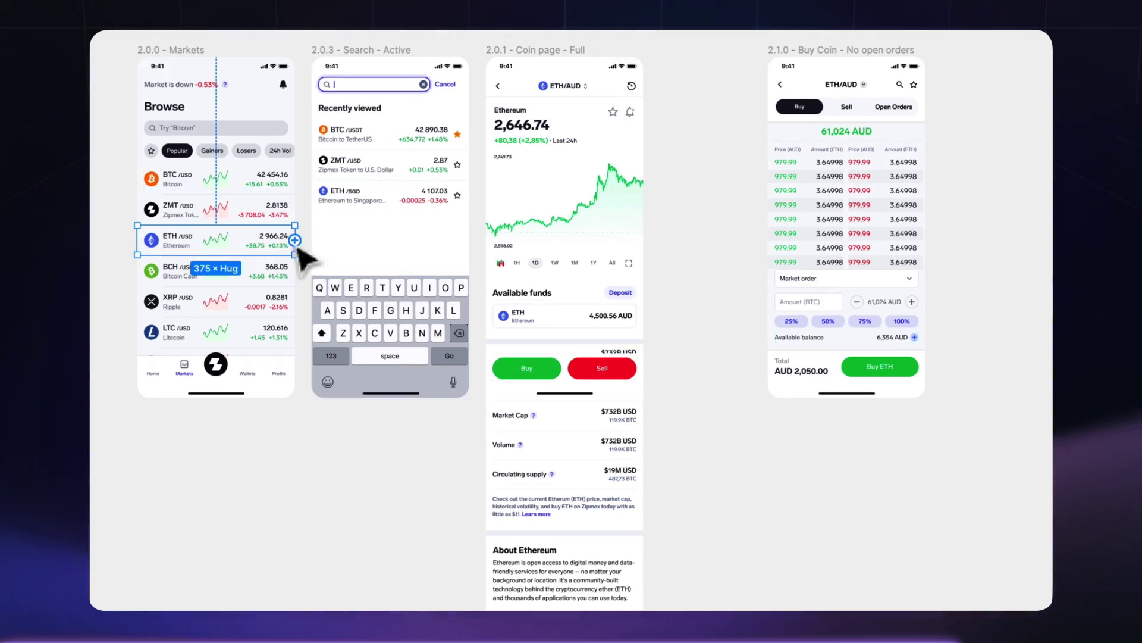
- Link the ETH row to the Buy Coin screen, then preview and decline the incoming call
drag(385, 348, 751, 245)
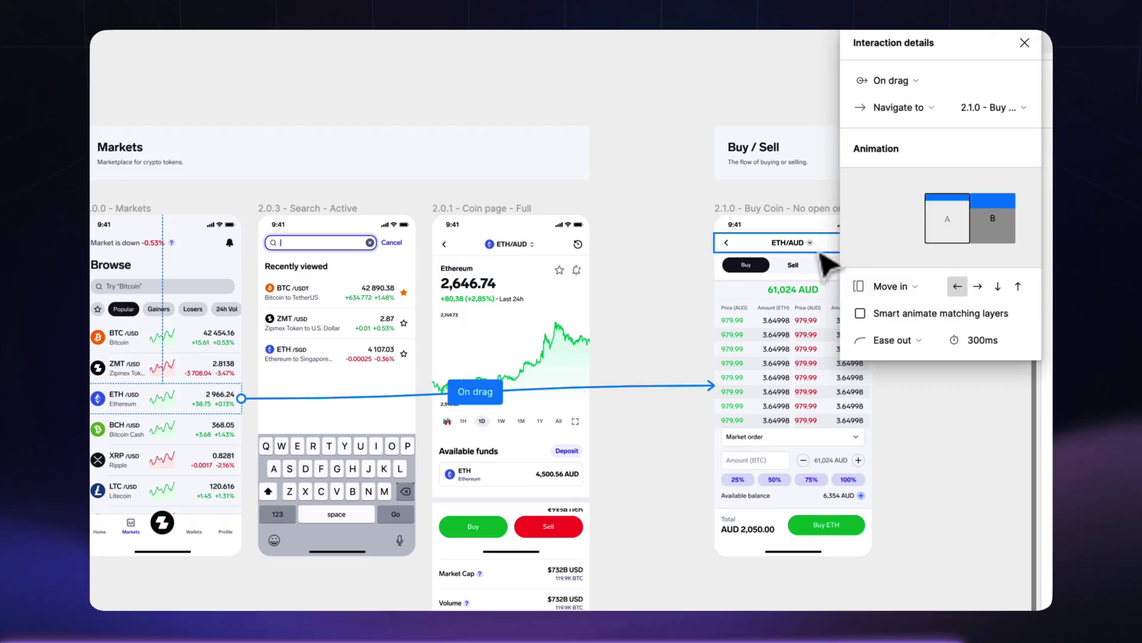
click(892, 80)
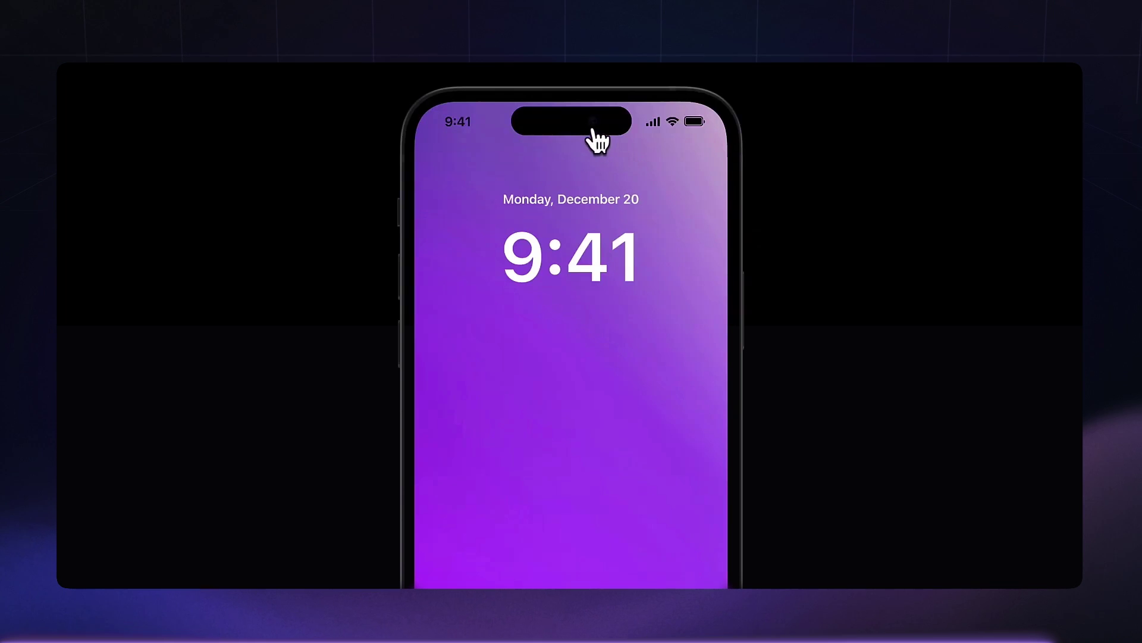
click(593, 123)
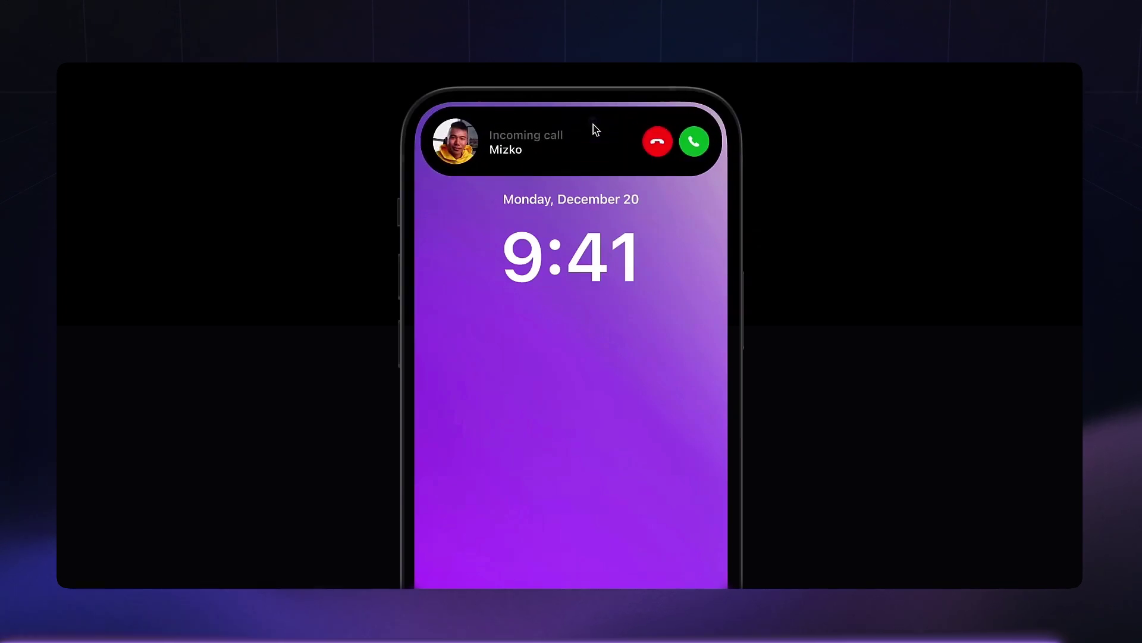
click(658, 150)
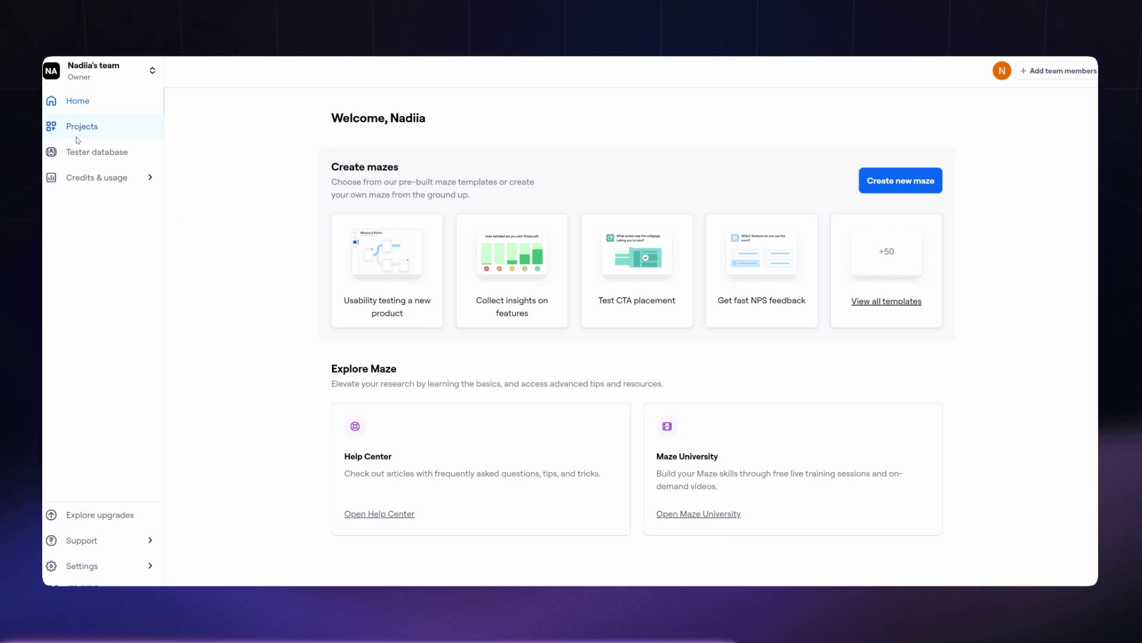
- Open View all templates and browse down the Maze templates grid
click(77, 137)
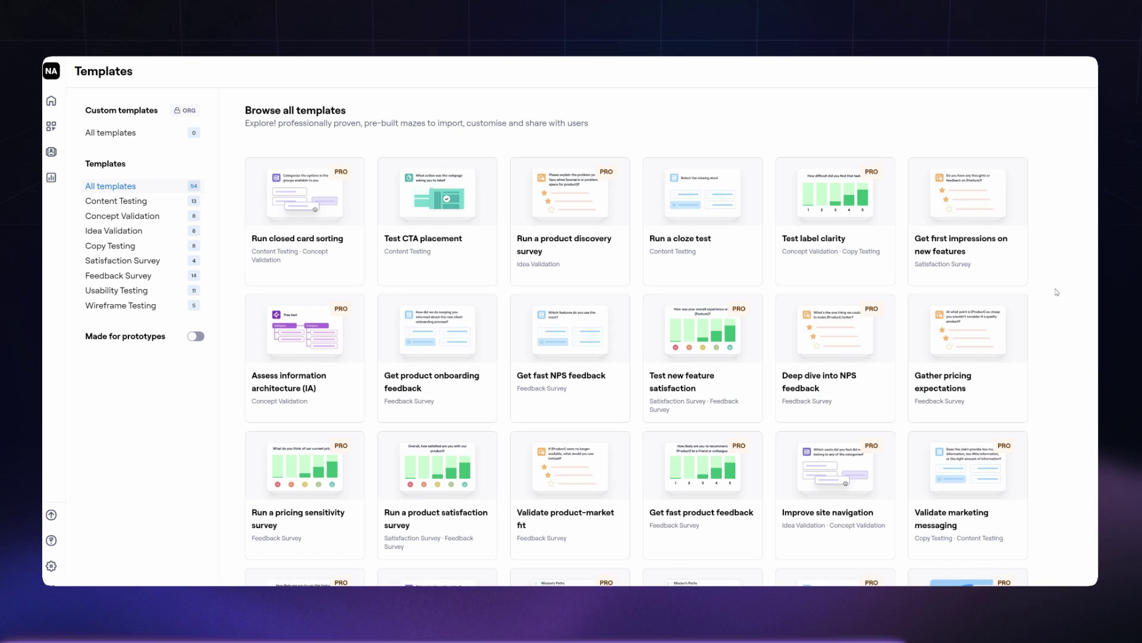
scroll(1056, 292, down, 3)
scroll(1056, 292, down, 4)
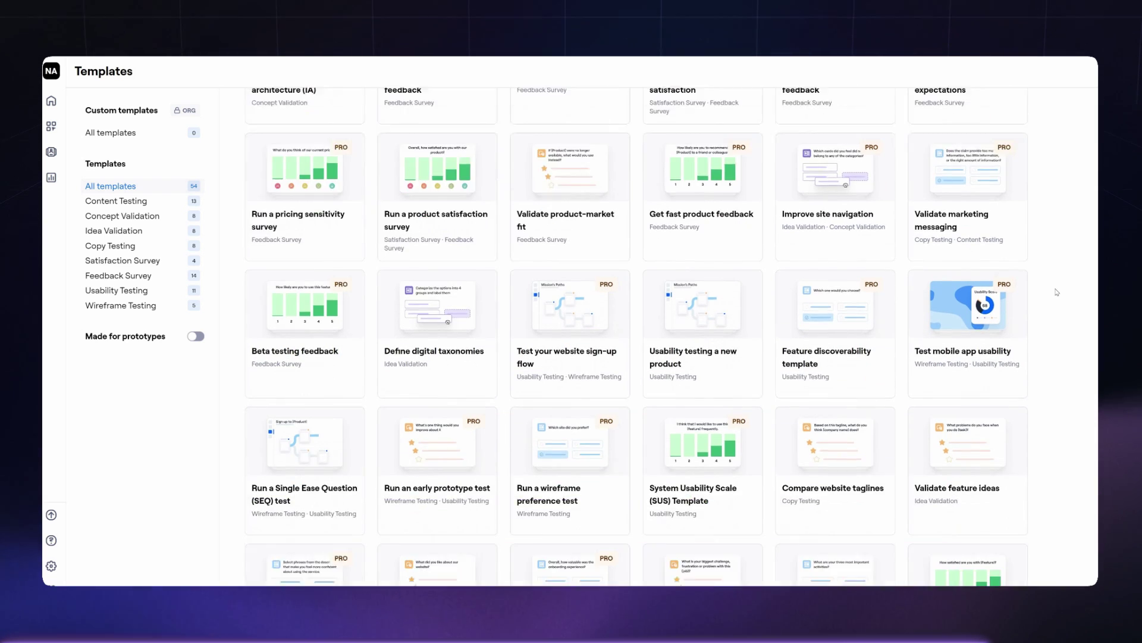
scroll(1056, 292, down, 5)
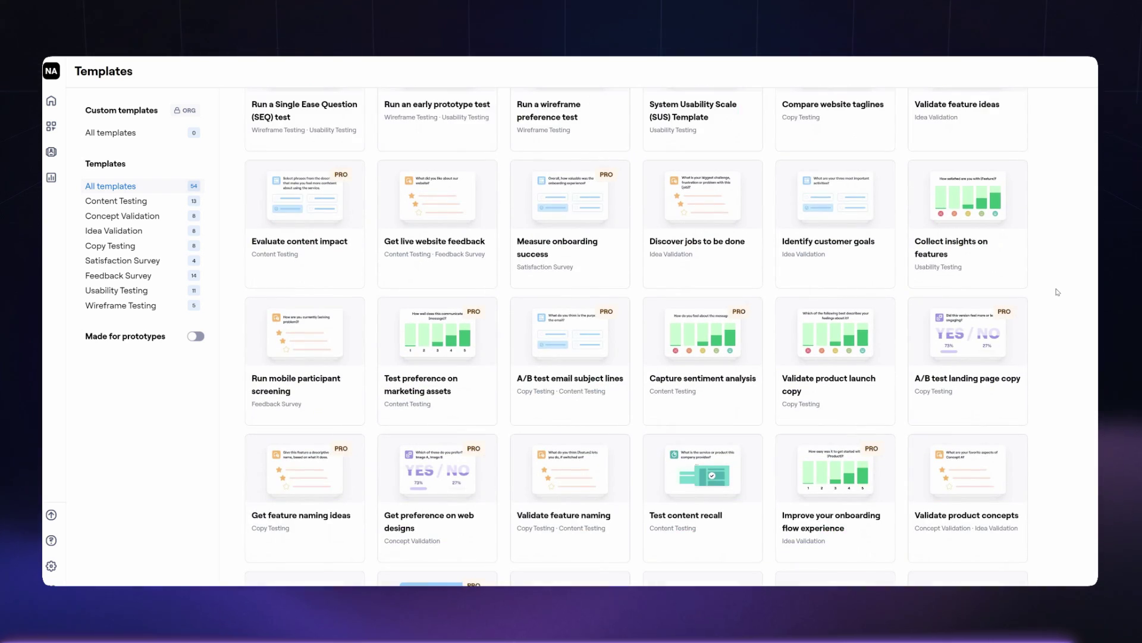
scroll(1057, 292, down, 1)
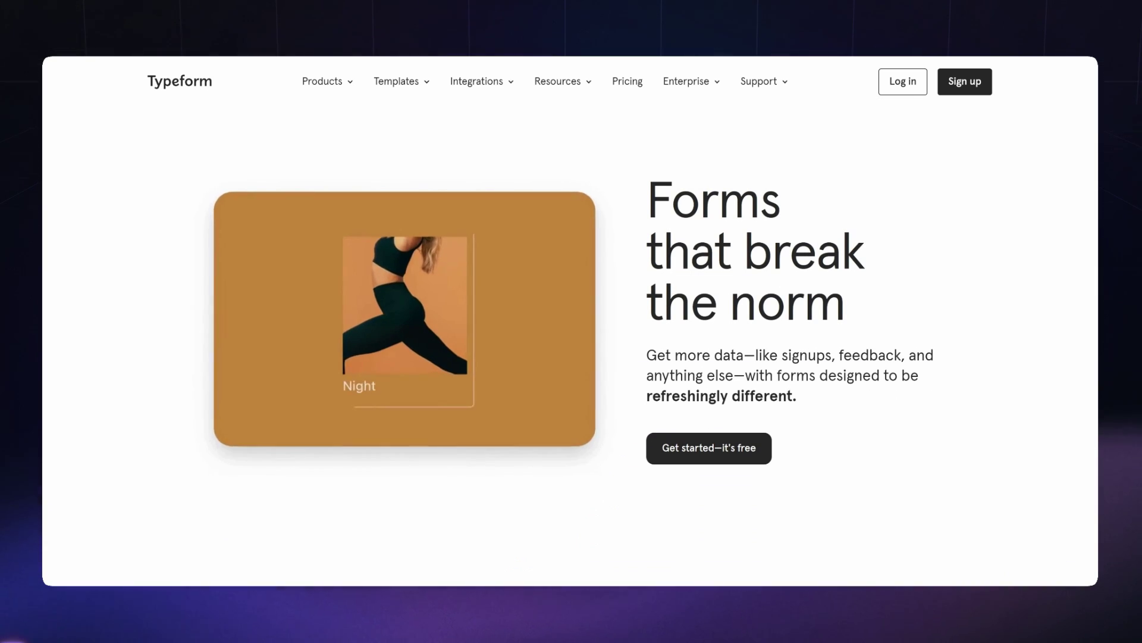
- Dismiss the naming prompt and add two more answer choices to the multiple-choice question
scroll(570, 357, down, 4)
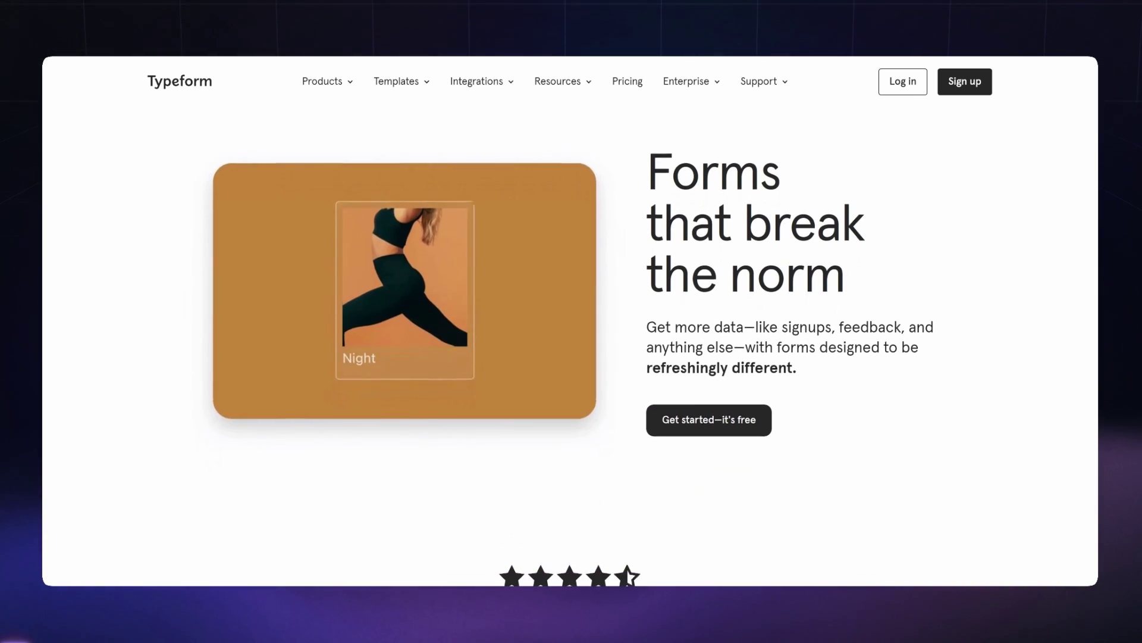
scroll(570, 322, down, 10)
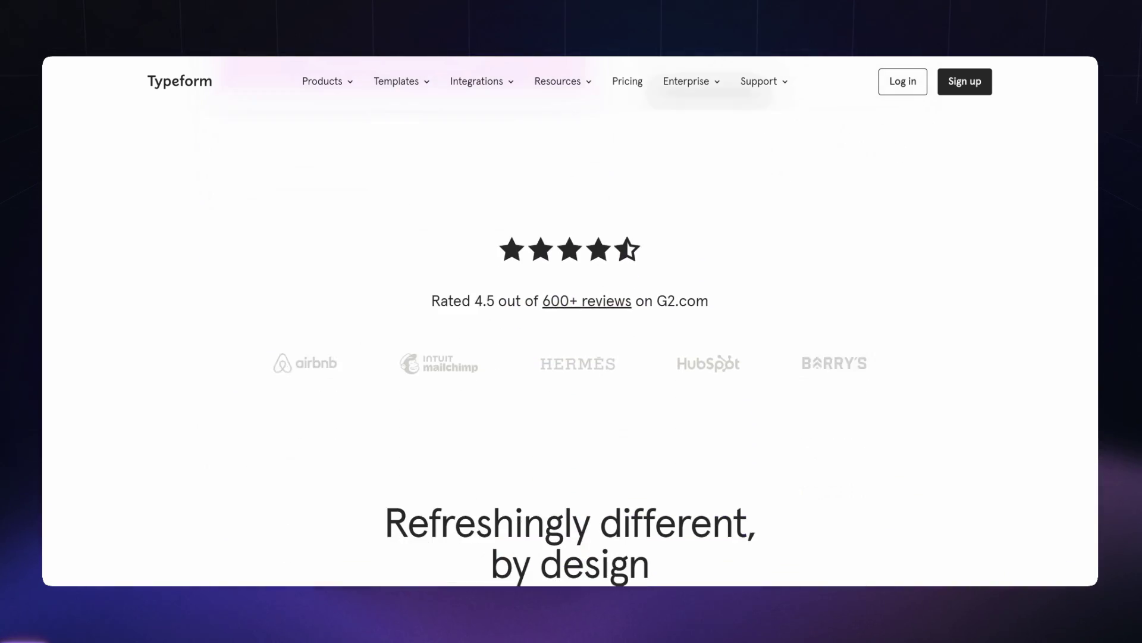
scroll(1093, 264, down, 1)
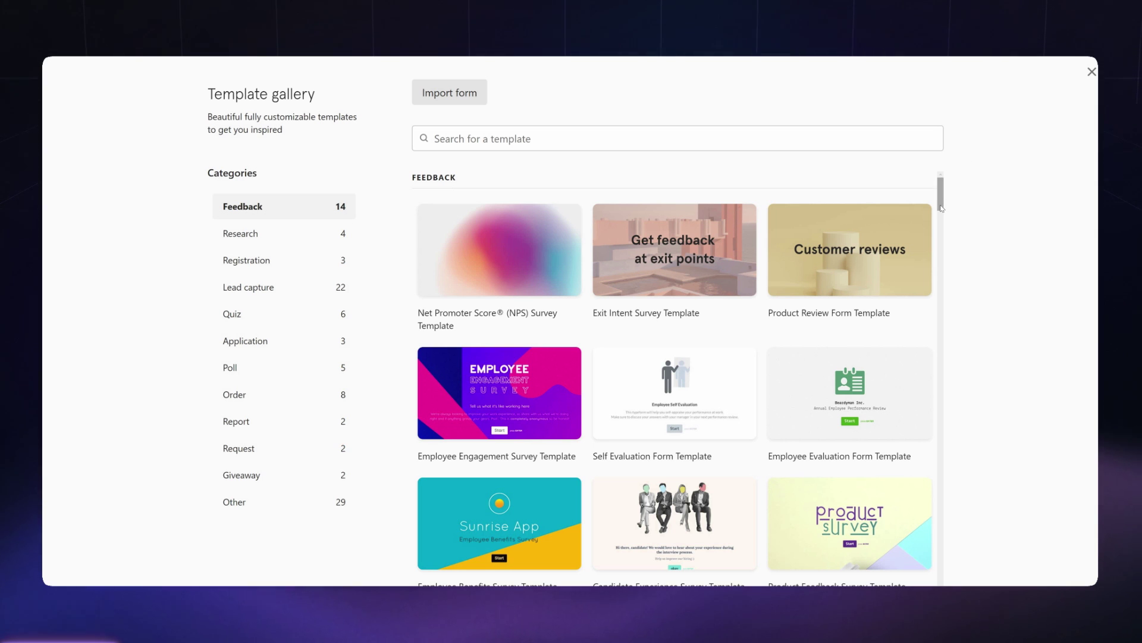
scroll(944, 244, down, 12)
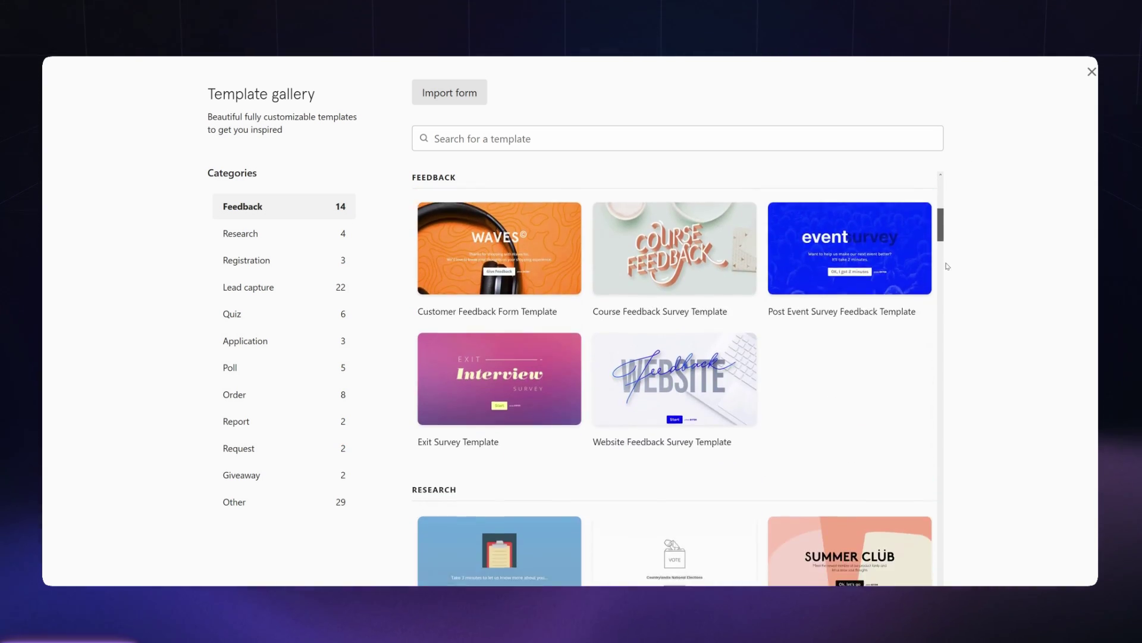
scroll(523, 267, down, 2)
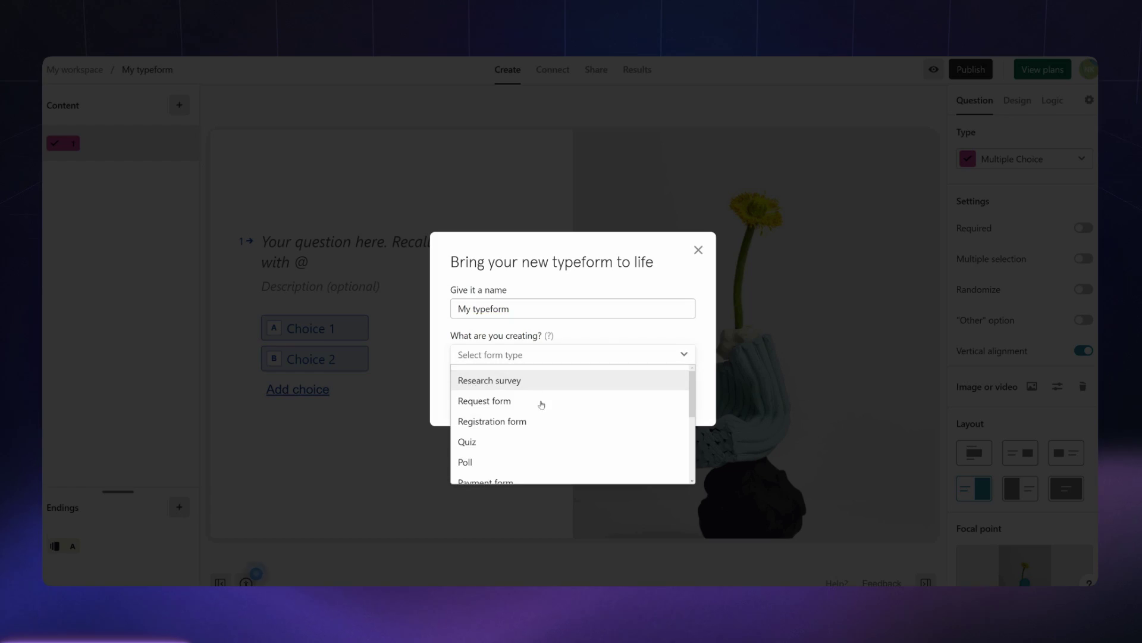
click(666, 393)
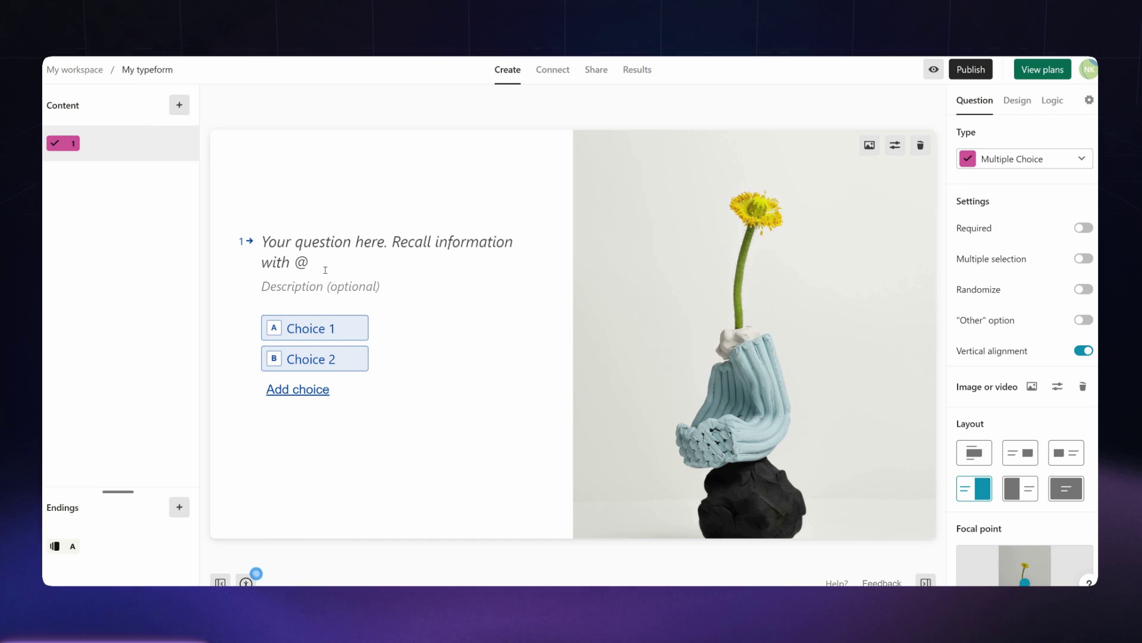
click(297, 389)
key(Return)
- Set the question layout so the image sits left of the text
click(974, 452)
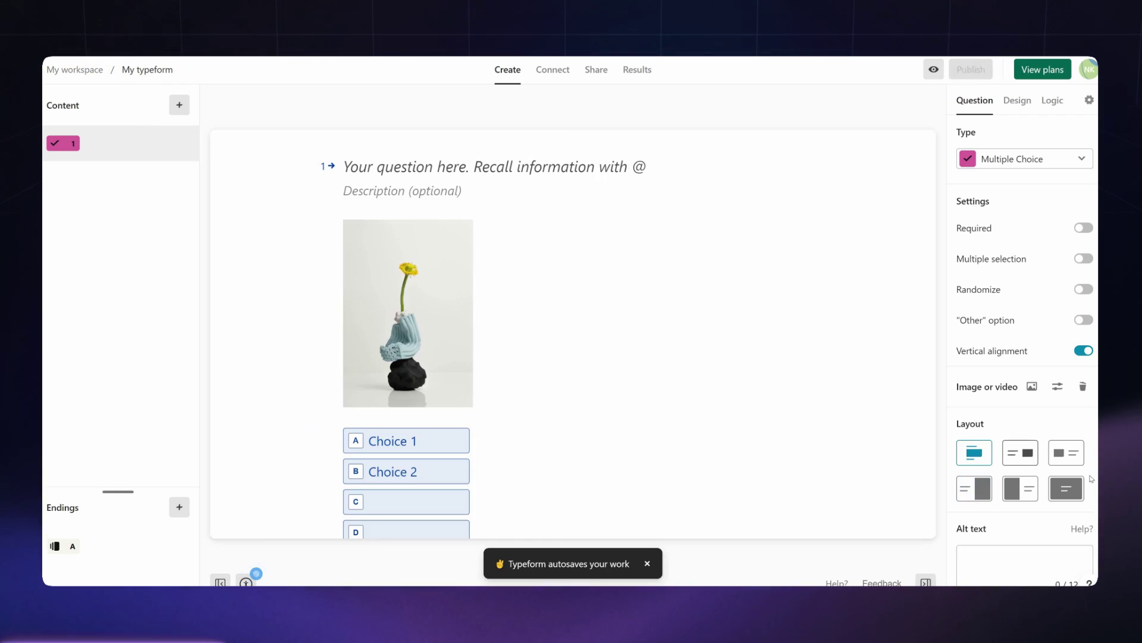
click(1021, 452)
click(1066, 452)
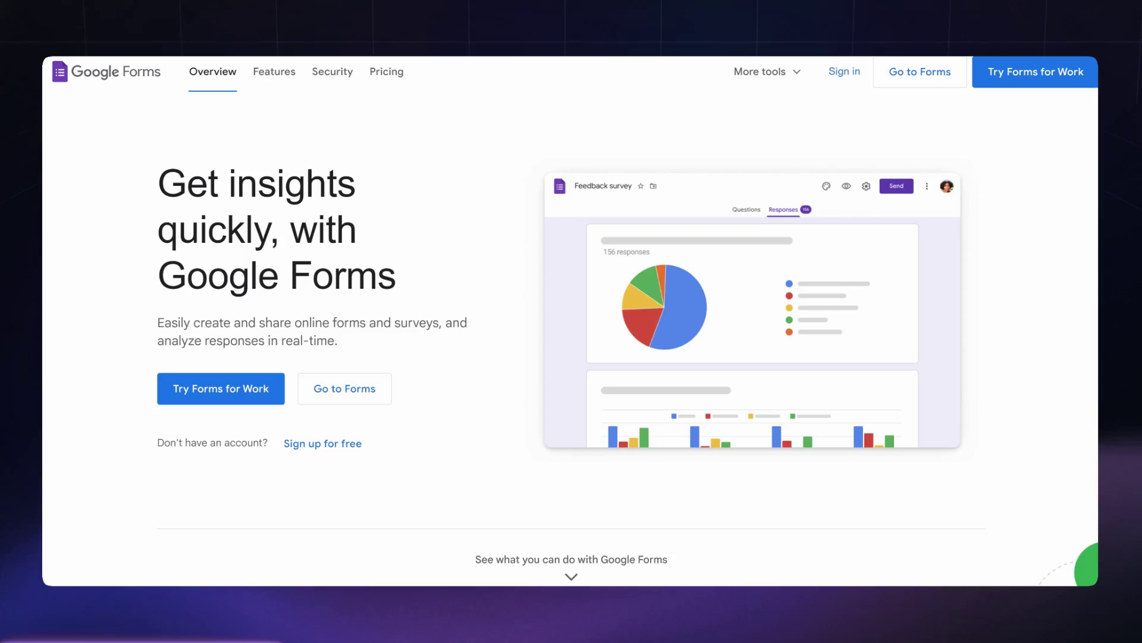
- Load the heatmap for the about-us page and apply the Last 15 days range
scroll(571, 334, down, 6)
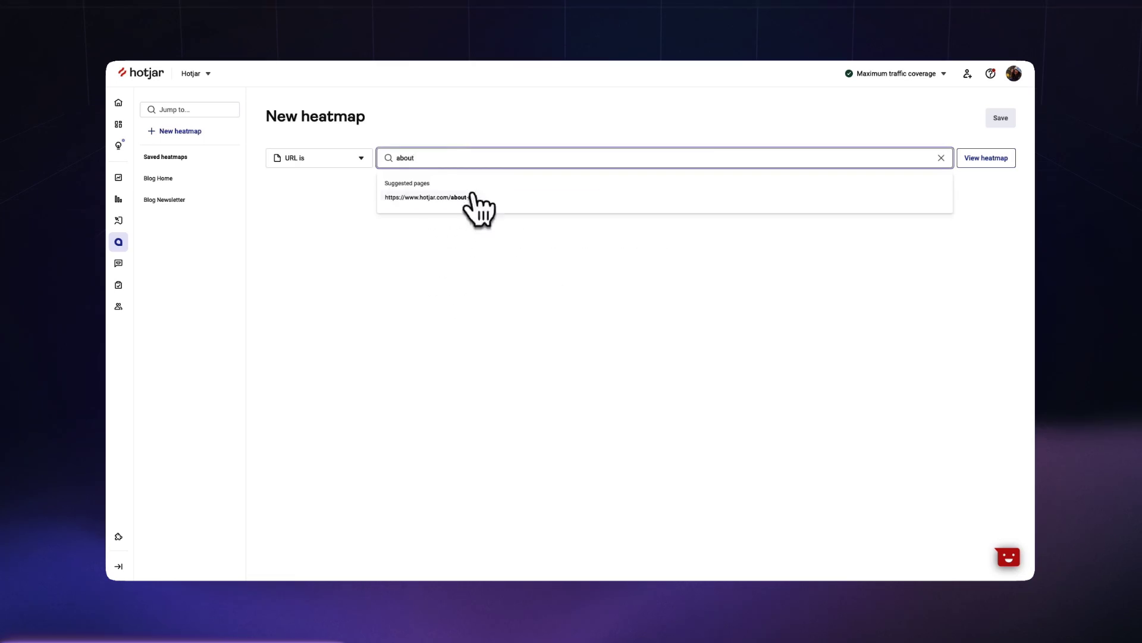
click(472, 202)
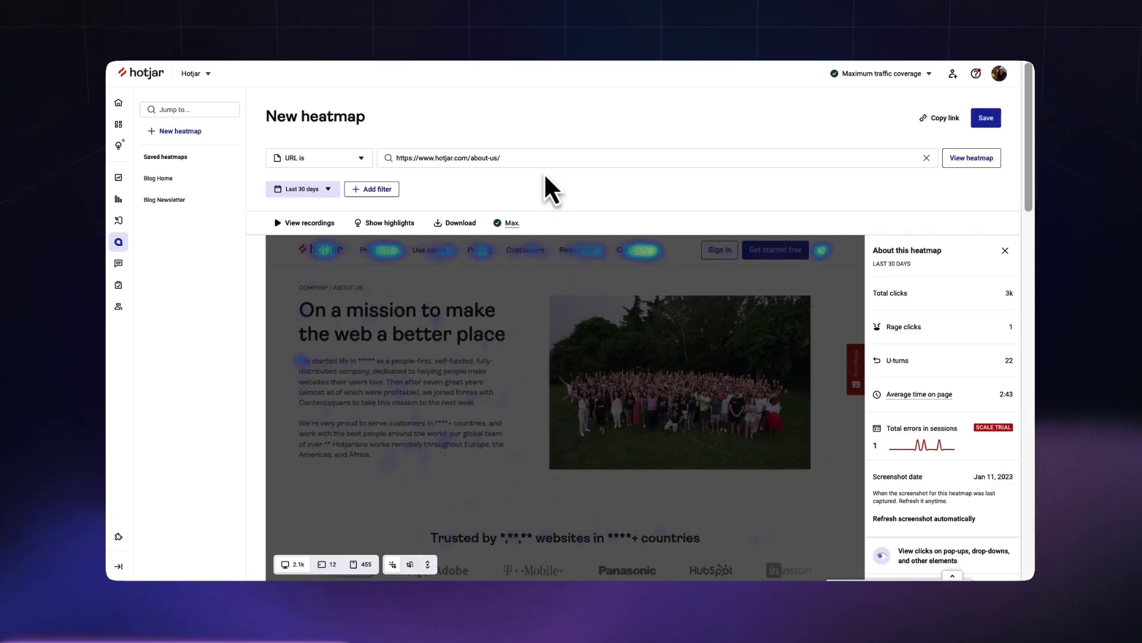
scroll(362, 400, down, 15)
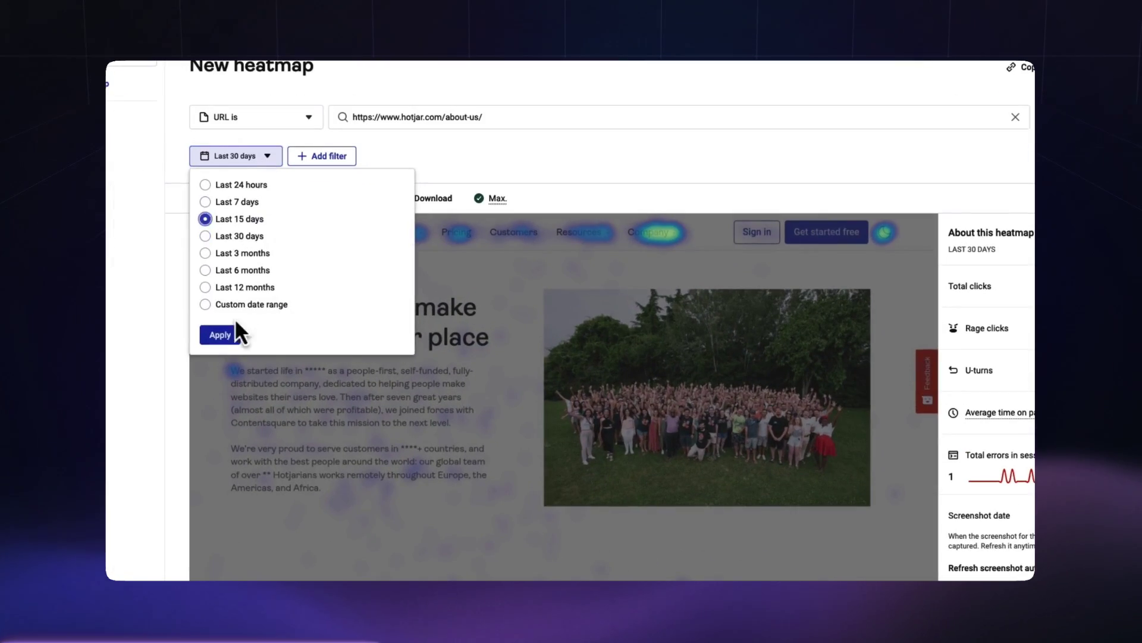
click(220, 334)
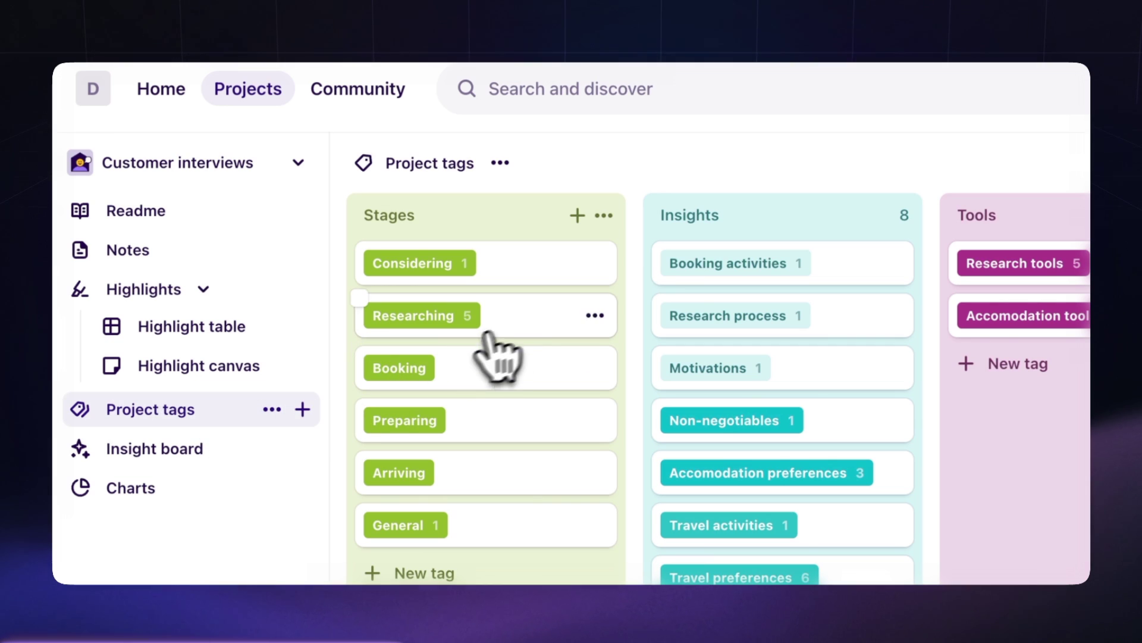
drag(487, 334, 514, 249)
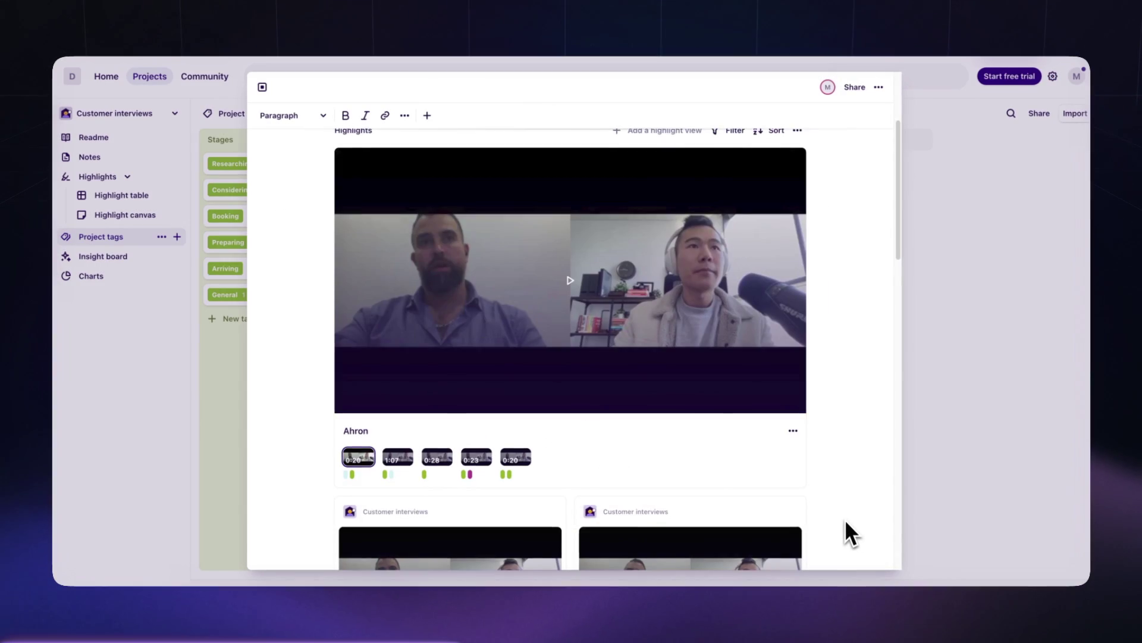
scroll(846, 522, down, 5)
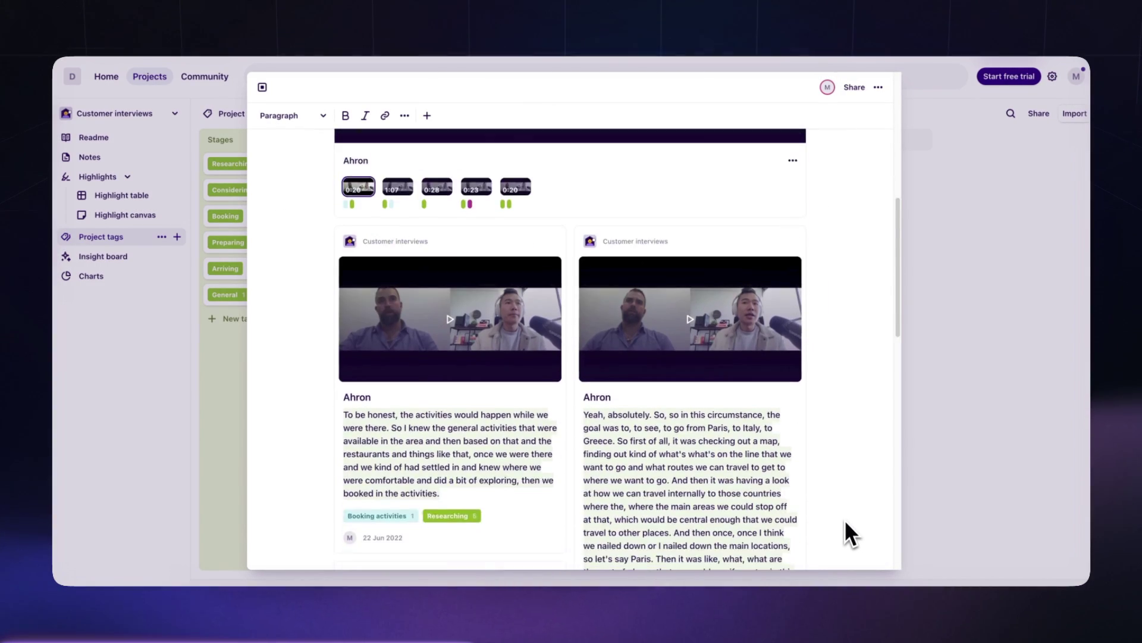
scroll(845, 522, down, 5)
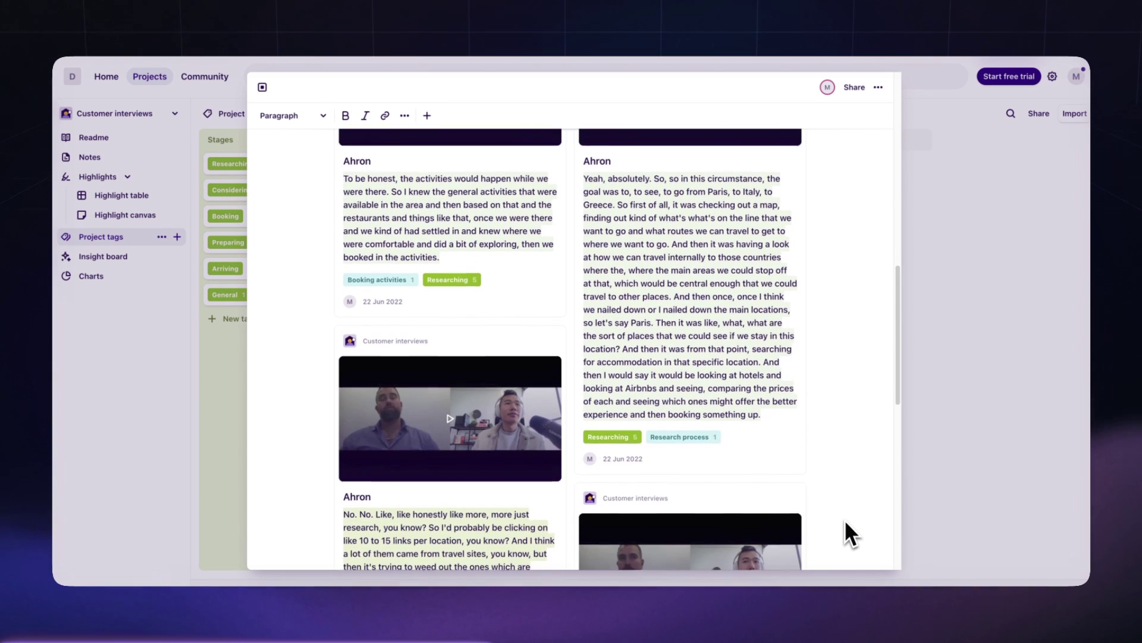
scroll(845, 522, down, 10)
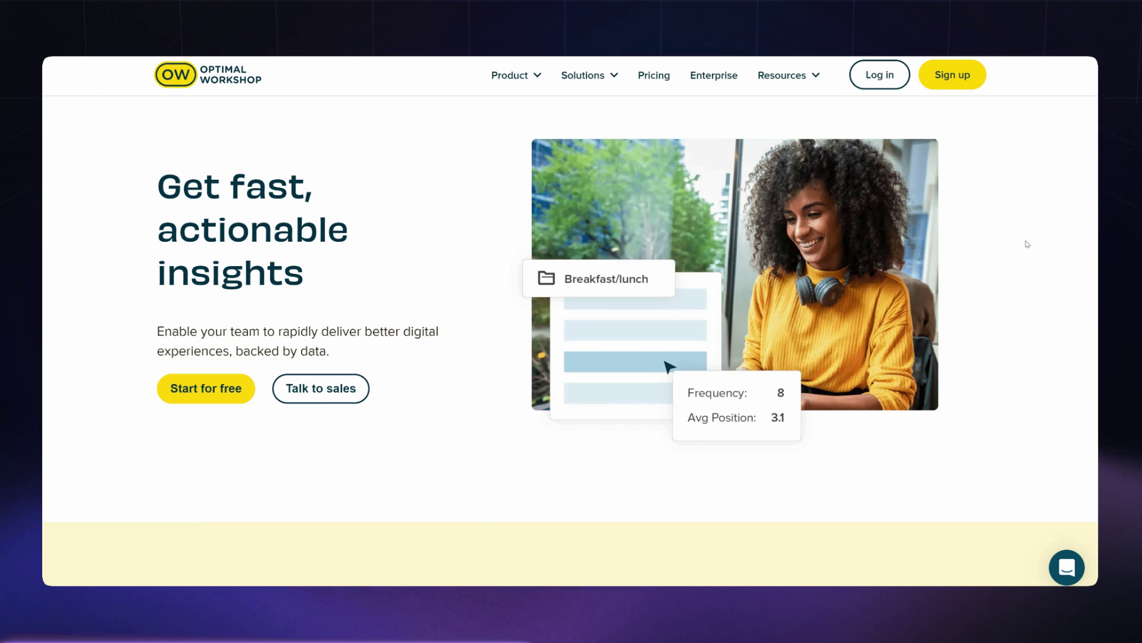
- Scroll past the customer logos to the five specialized research tools section
scroll(1027, 244, down, 8)
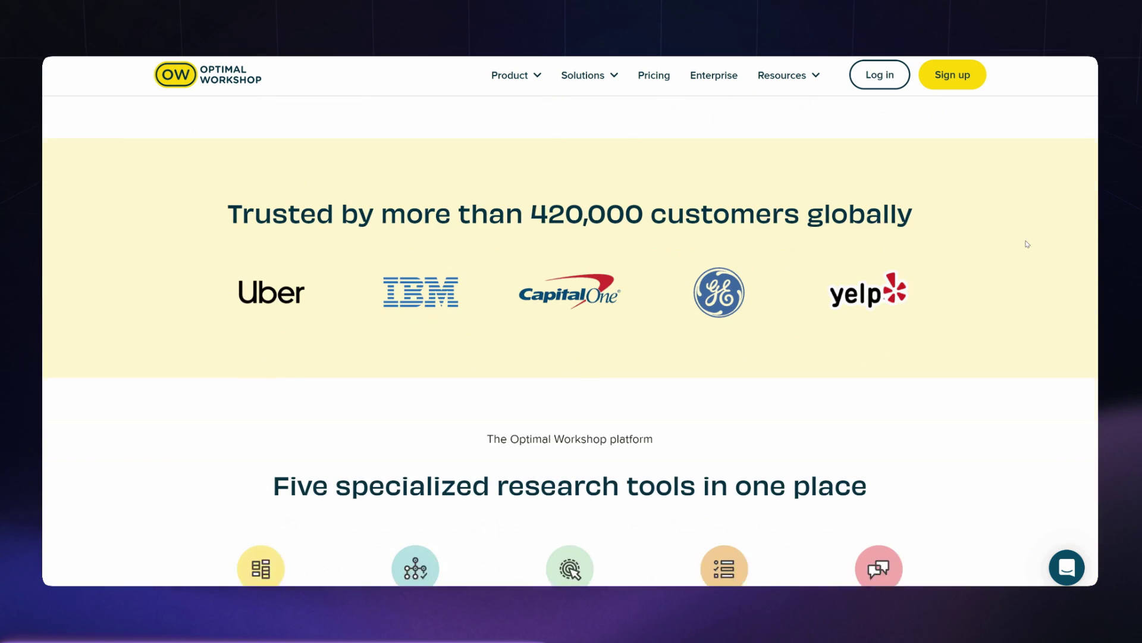
scroll(1028, 244, down, 4)
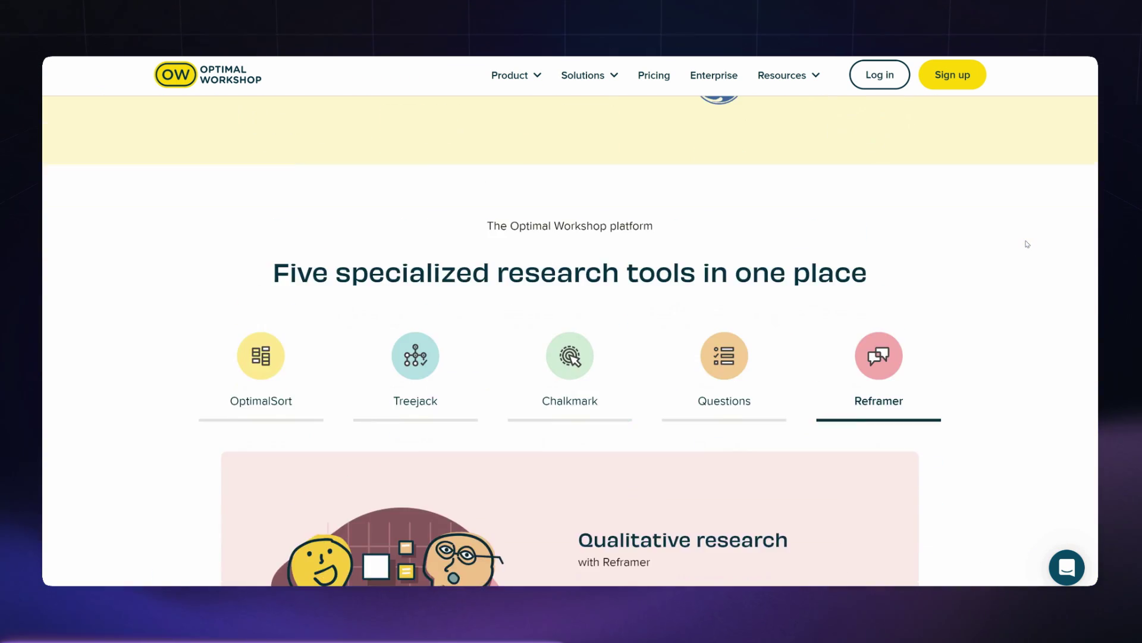
scroll(1028, 244, down, 10)
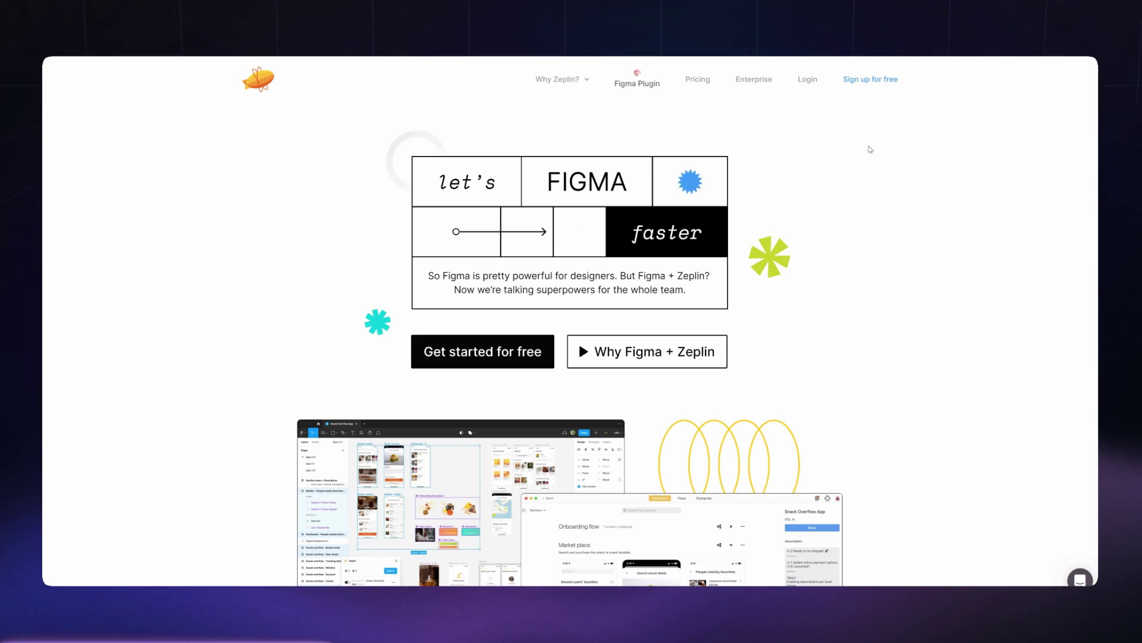
- Scroll through Zeplin's Figma Plugin page past the user journey and organized workspace sections
scroll(870, 149, down, 2)
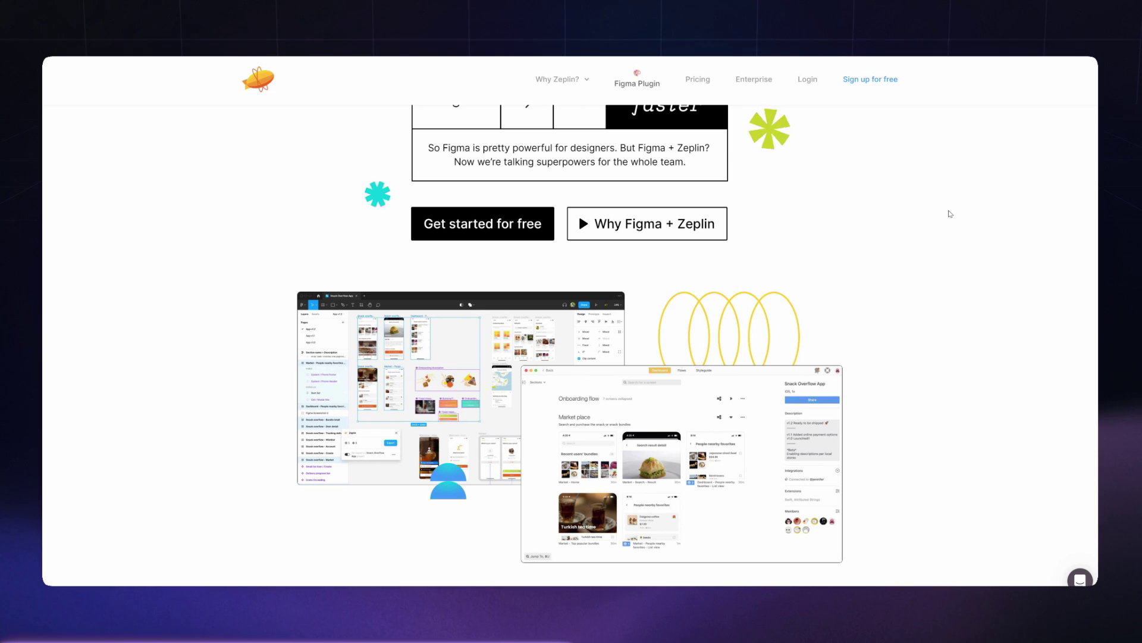
scroll(951, 213, down, 6)
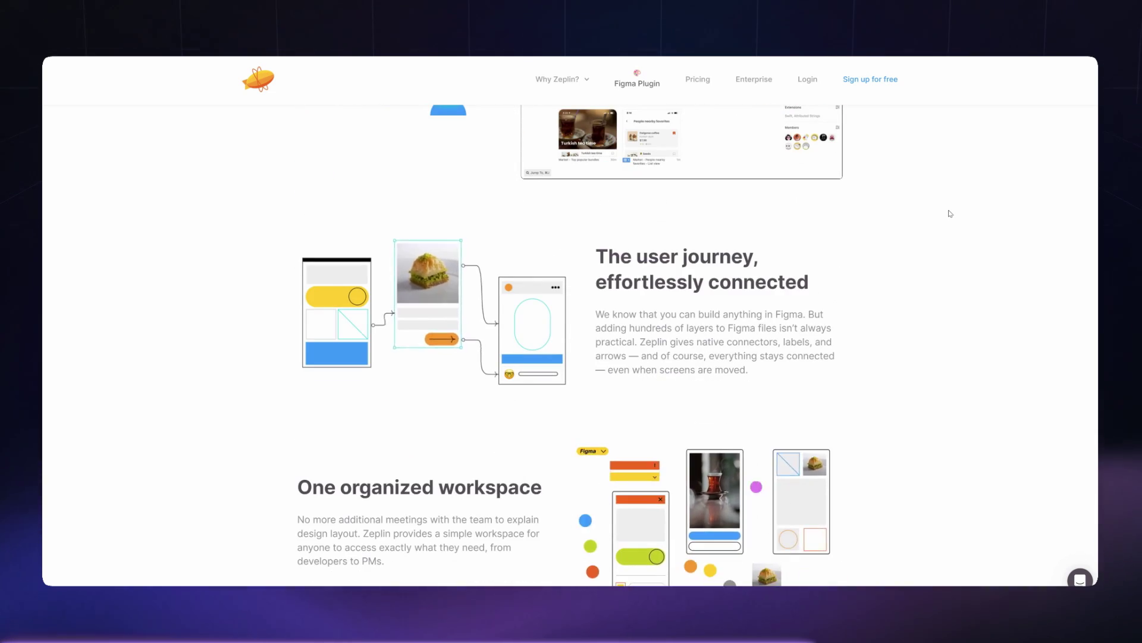
scroll(949, 213, down, 2)
scroll(949, 212, down, 3)
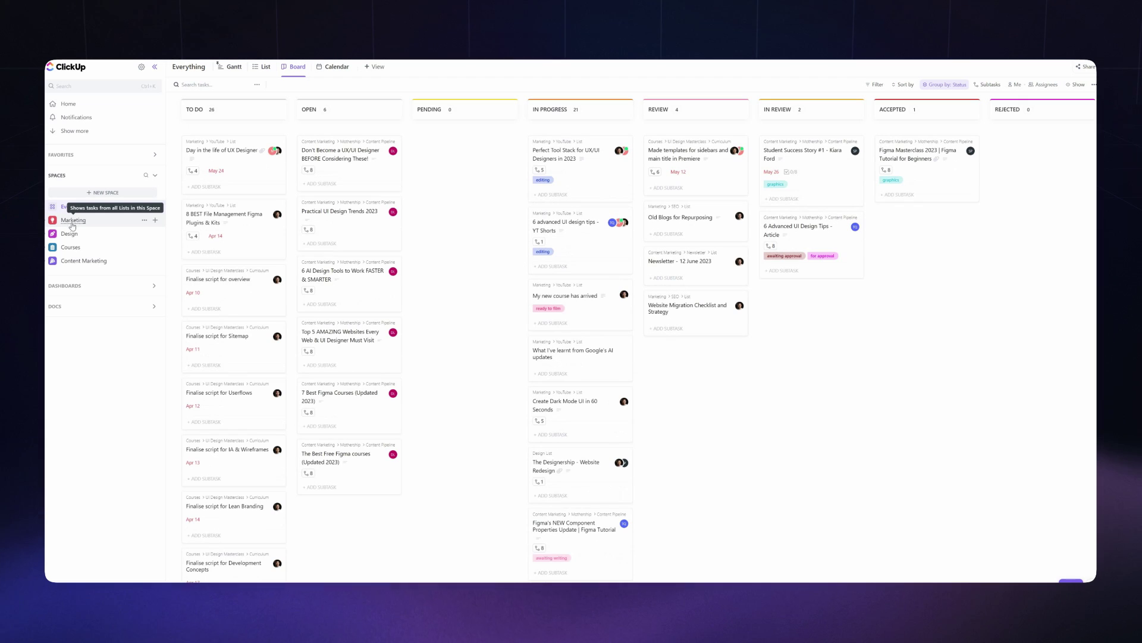
- Browse the Marketing space's YouTube and SEO boards in ClickUp, then return to the Everything board
click(68, 220)
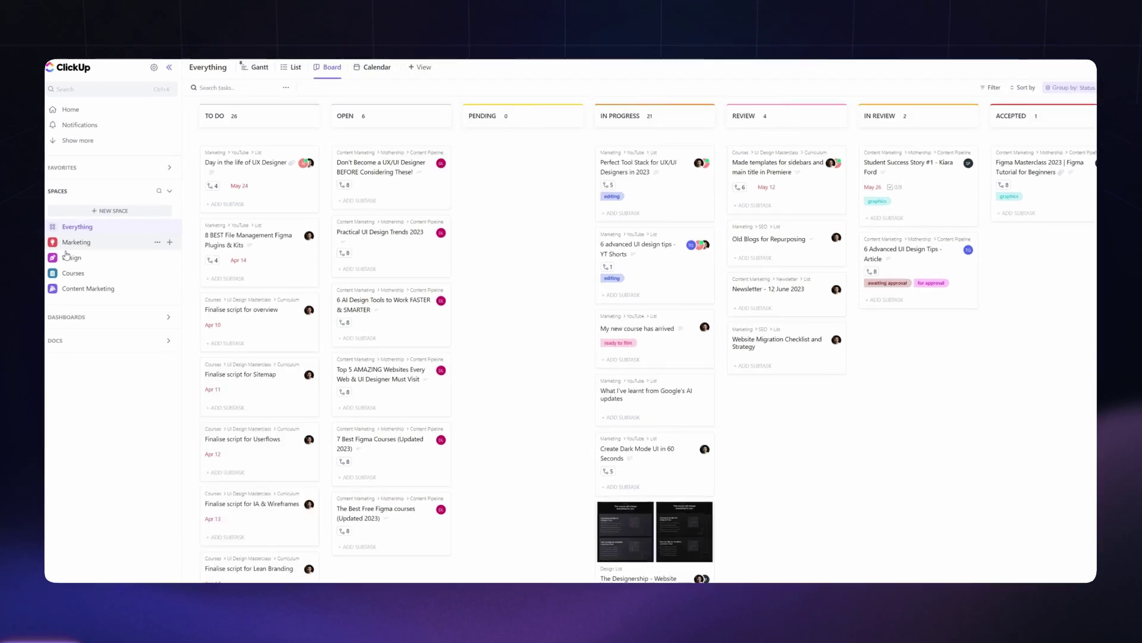
click(81, 234)
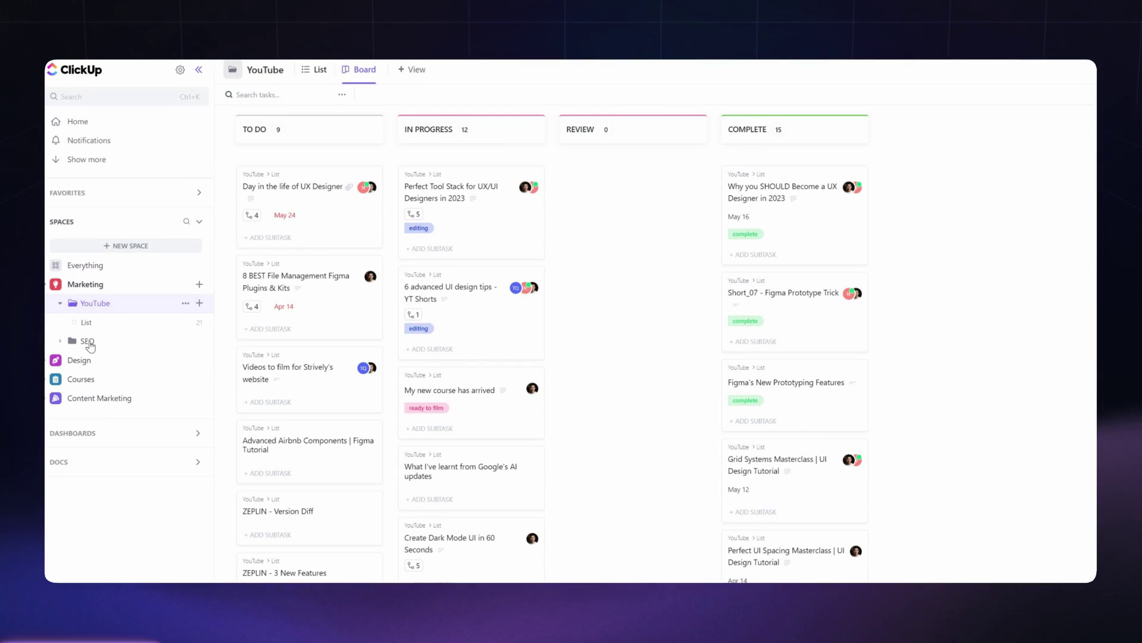
click(87, 341)
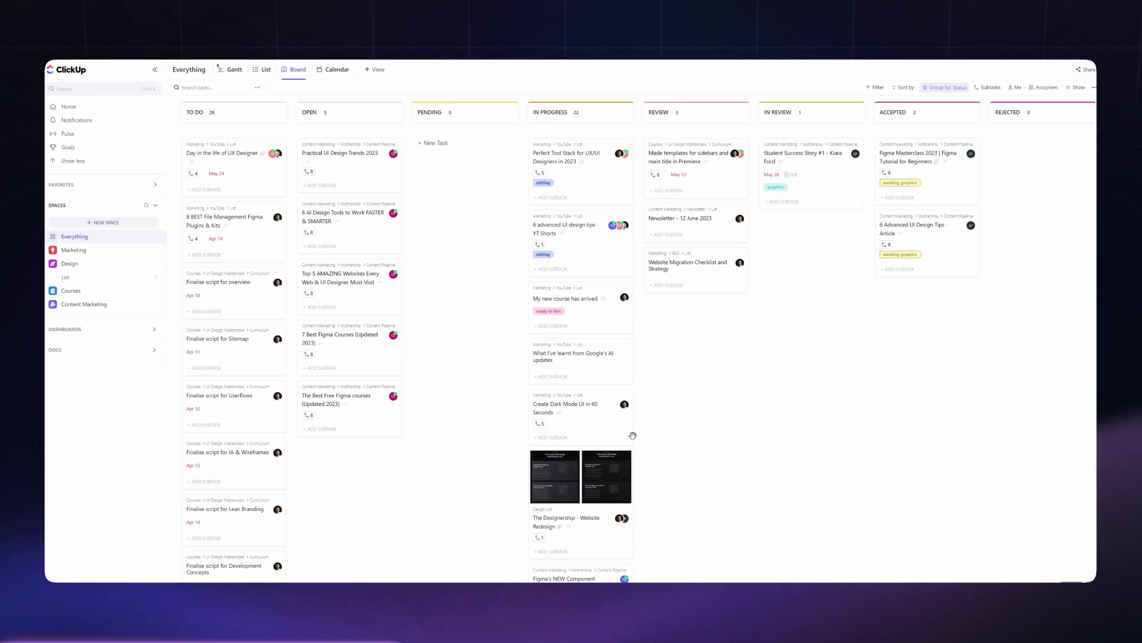
click(114, 263)
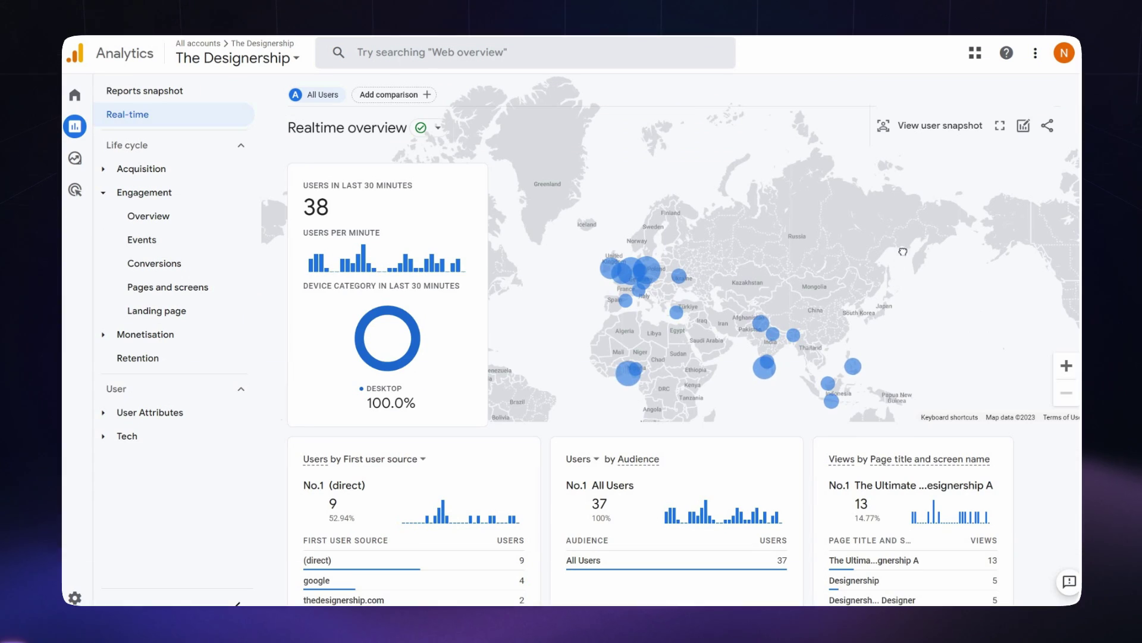
- Pan the Real-time map of live users and scroll through the Real-time report
drag(751, 368, 773, 295)
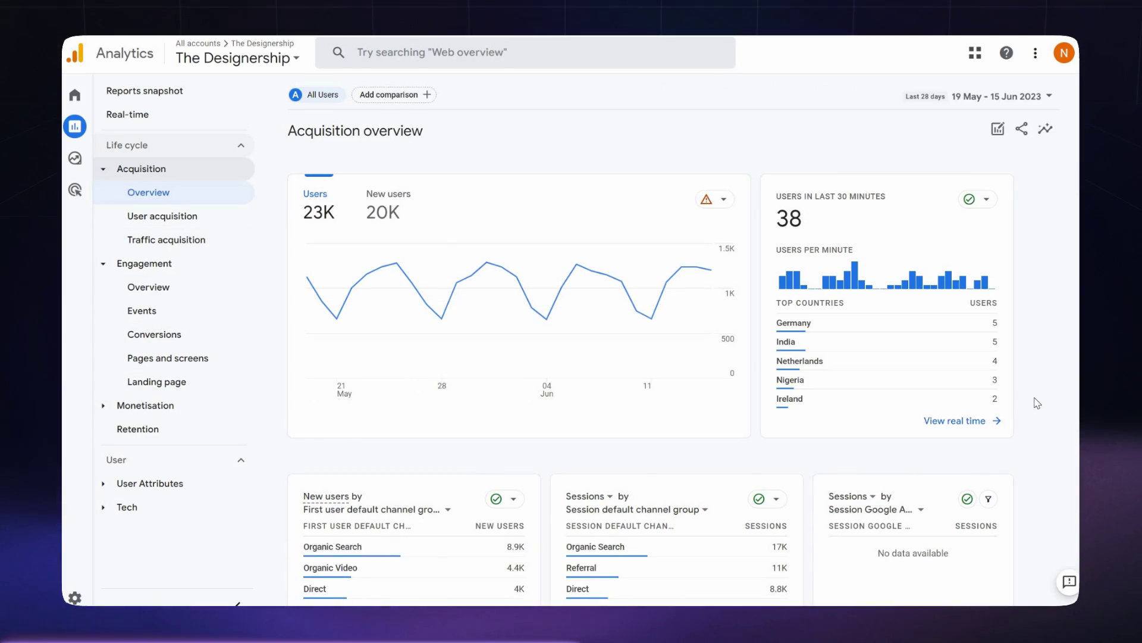
scroll(1037, 402, down, 1)
scroll(1037, 403, down, 2)
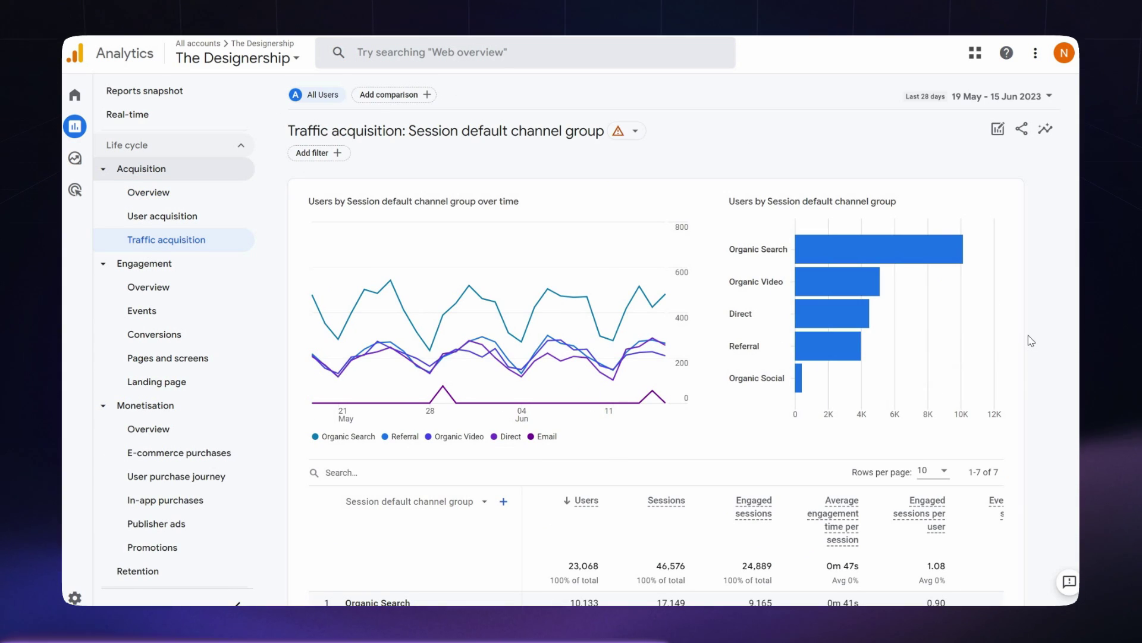
scroll(1031, 341, down, 3)
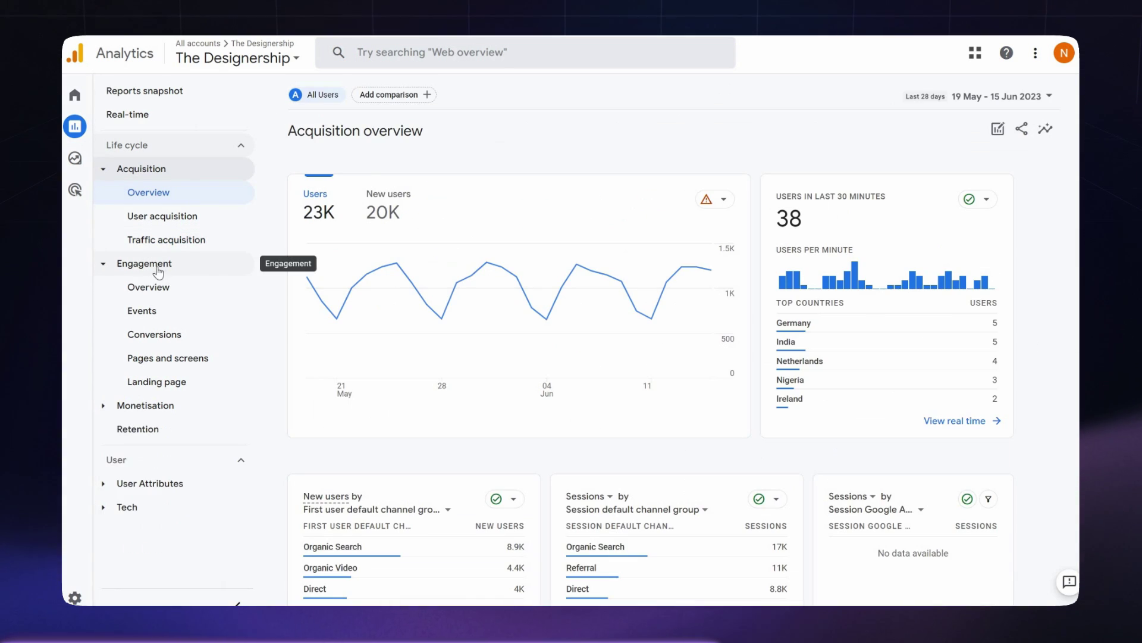
- View the Engagement overview report and scroll through its charts
click(158, 270)
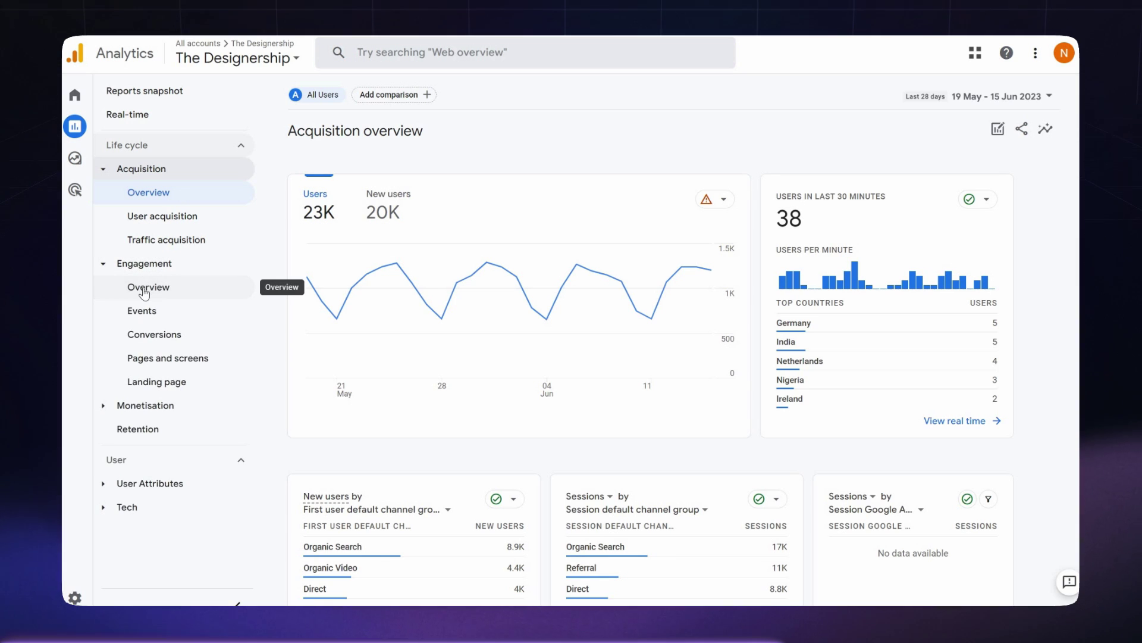
click(140, 291)
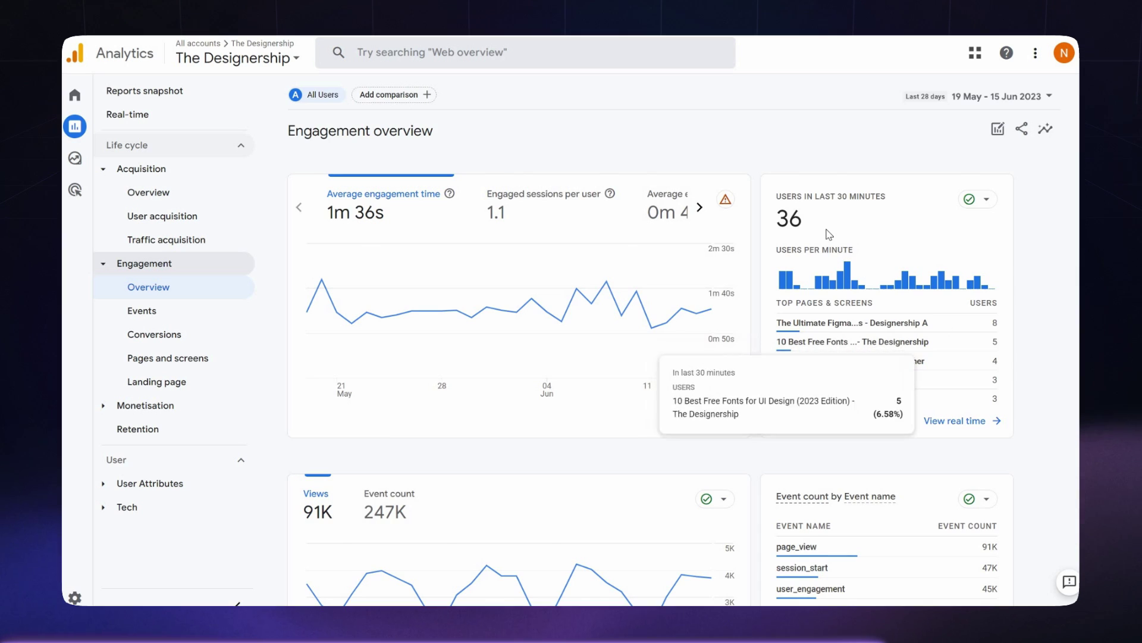
scroll(846, 229, down, 1)
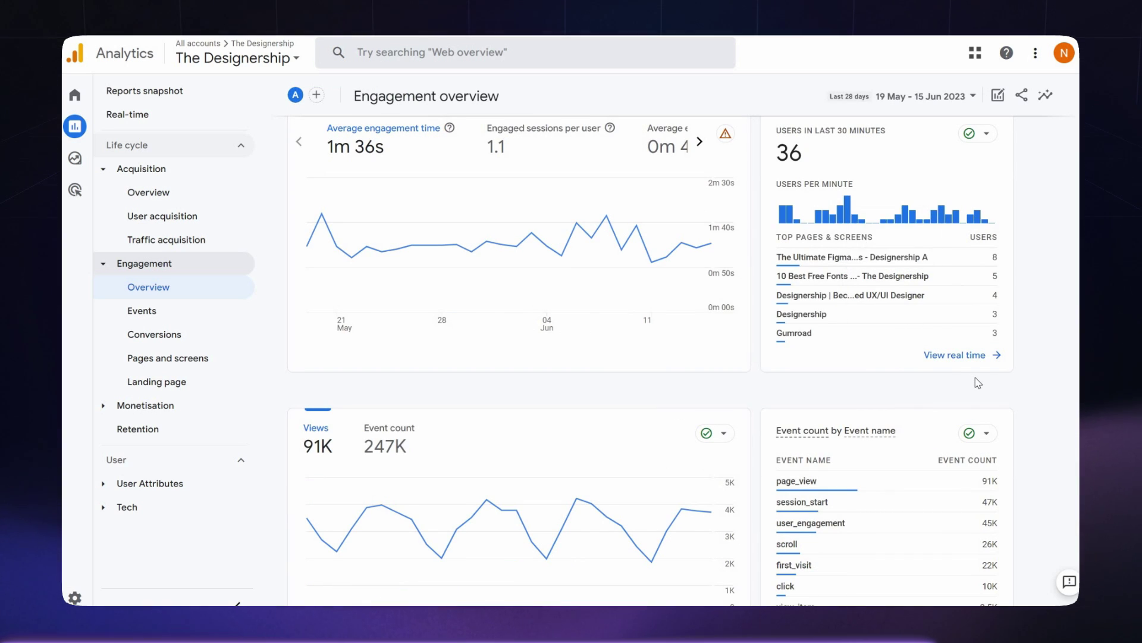
scroll(978, 383, down, 2)
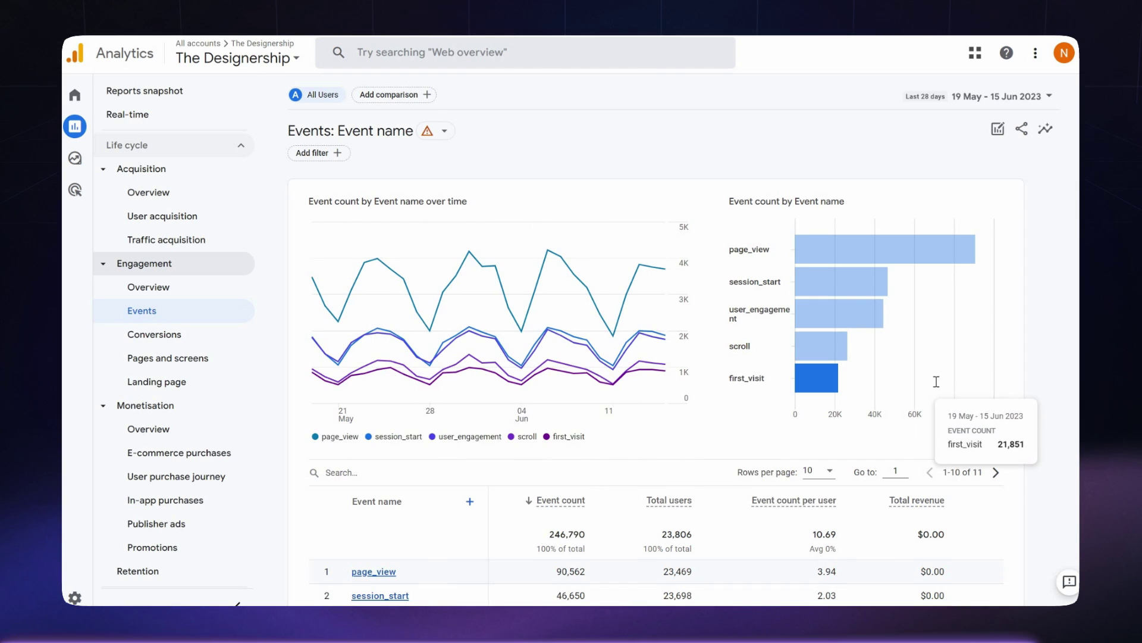
scroll(936, 382, down, 1)
scroll(936, 381, down, 3)
scroll(936, 382, up, 4)
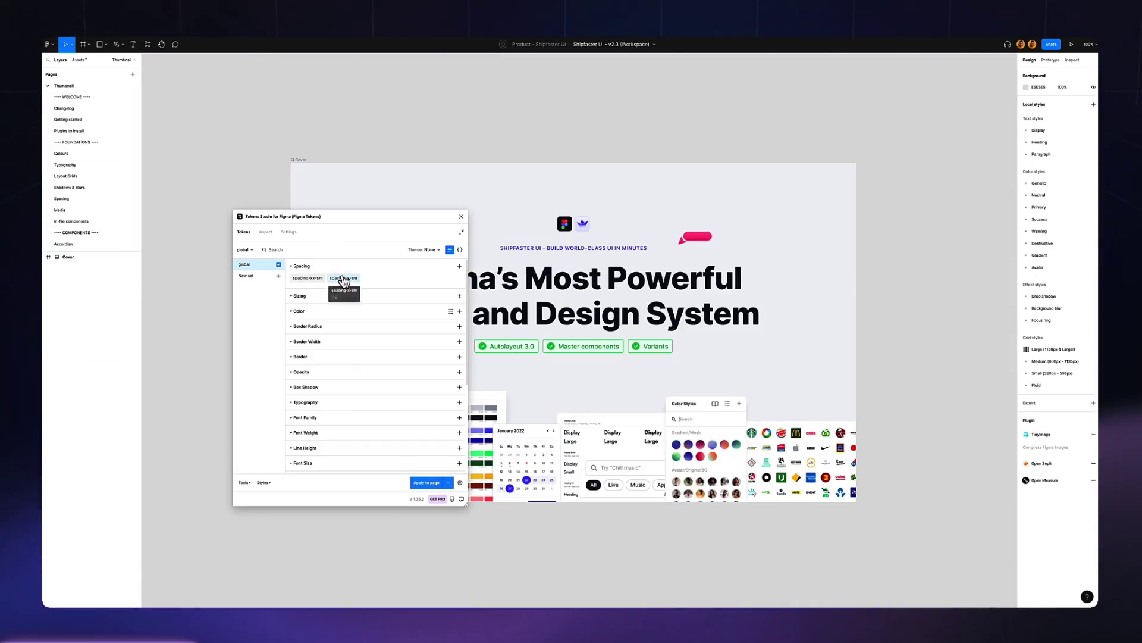
- Delete the spacing token from the global set in Tokens Studio and confirm the removal
click(369, 357)
click(385, 376)
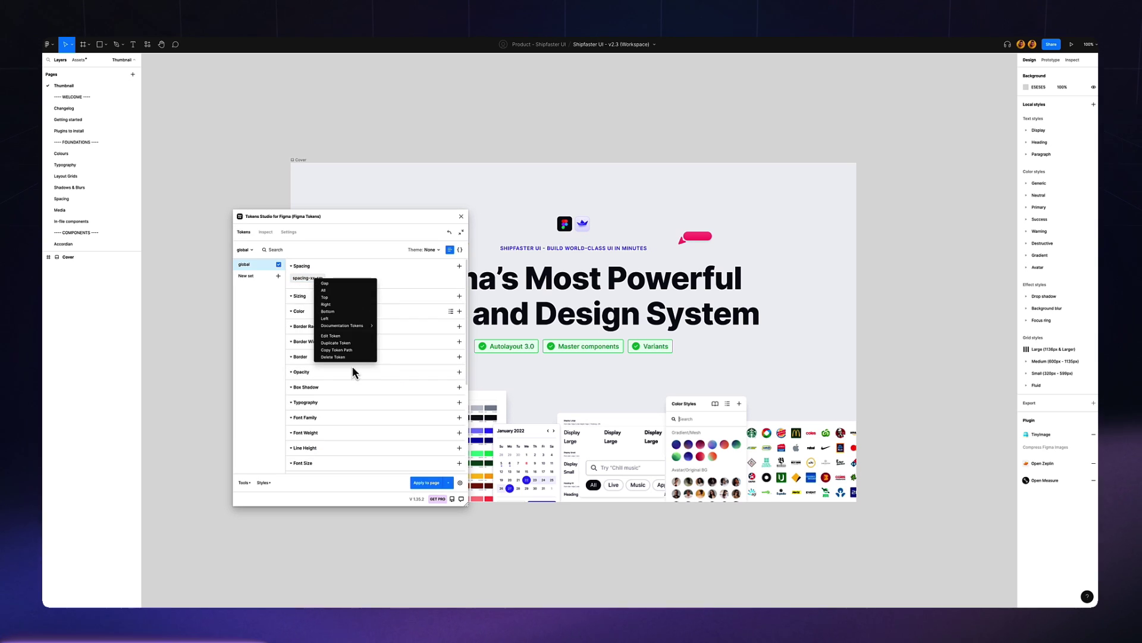
click(351, 357)
click(382, 375)
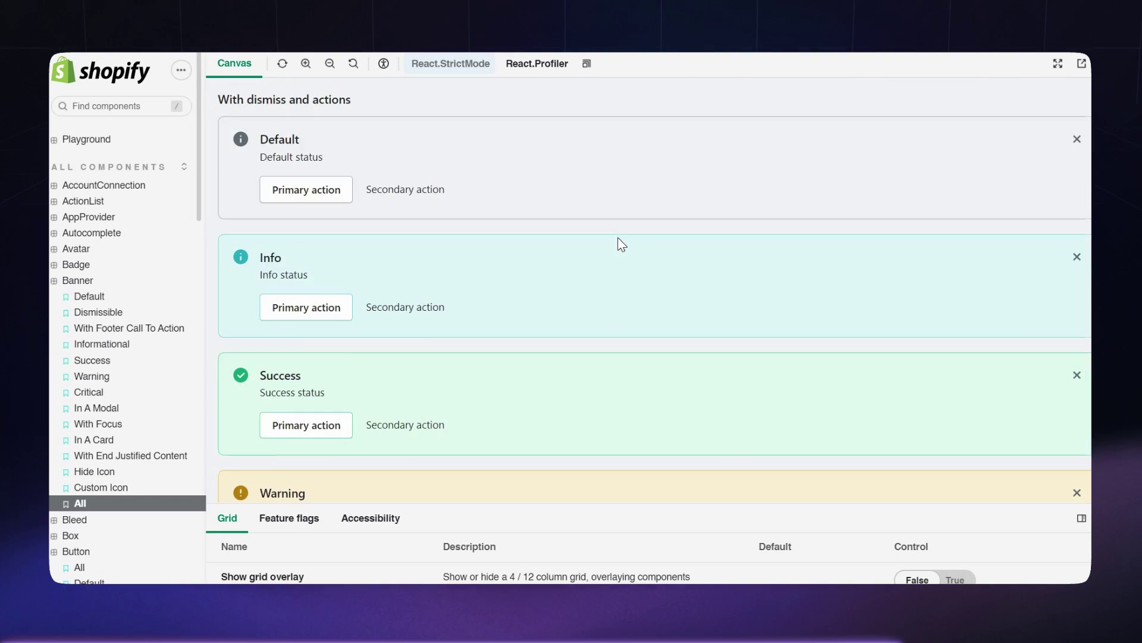
- Scroll past the Banner and Badge stories, then view all Avatar variations
scroll(620, 241, down, 6)
scroll(620, 241, down, 4)
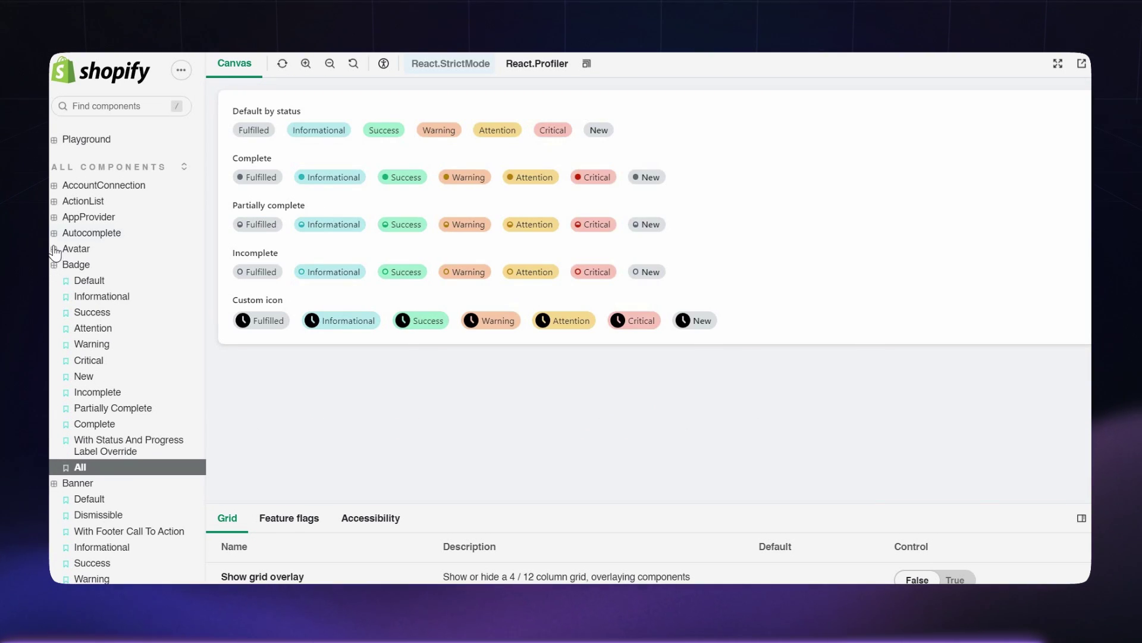
click(56, 250)
scroll(453, 270, down, 3)
scroll(420, 363, down, 5)
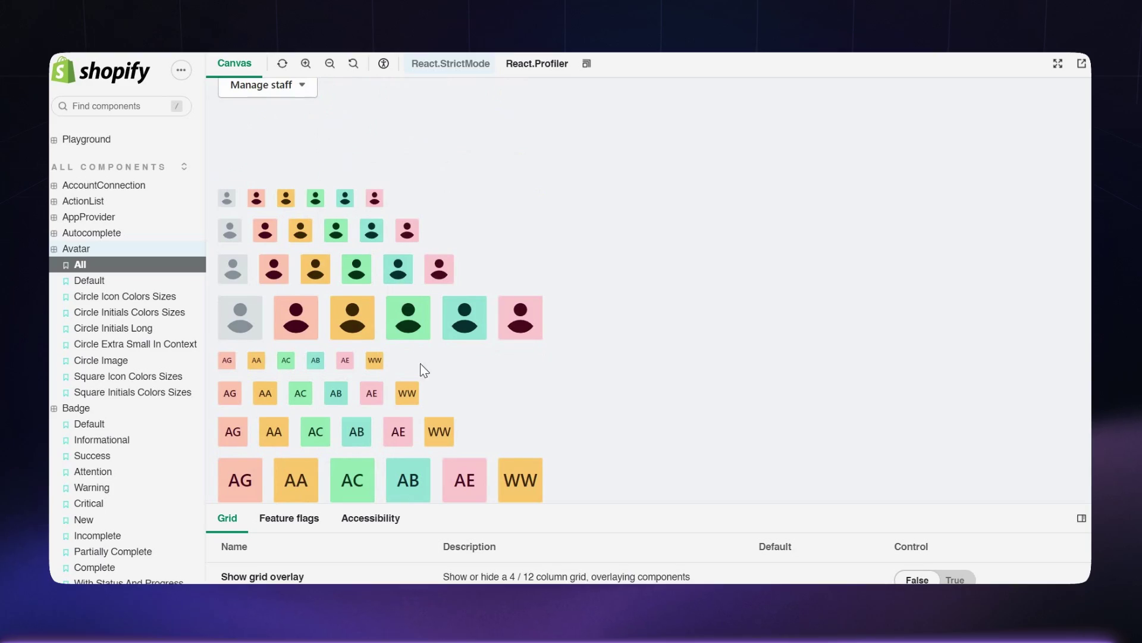